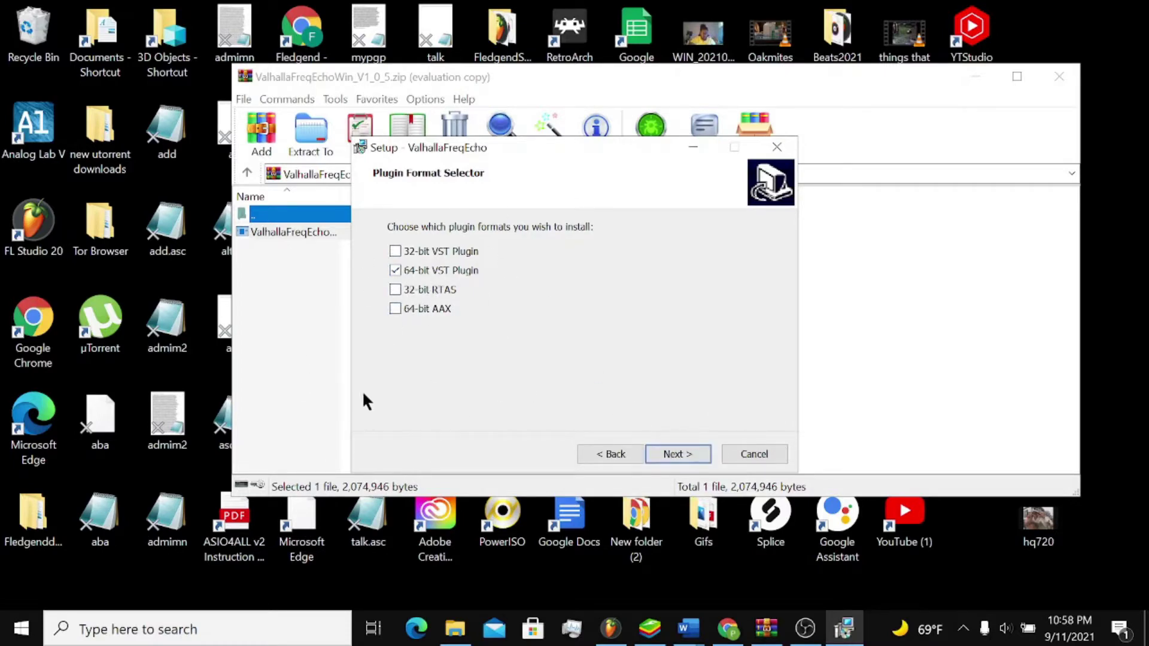
# Step: Continue the ValhallaFreqEcho setup with the 64-bit VST format and browse to the A64 folder on drive E: for the install location
pyautogui.click(678, 454)
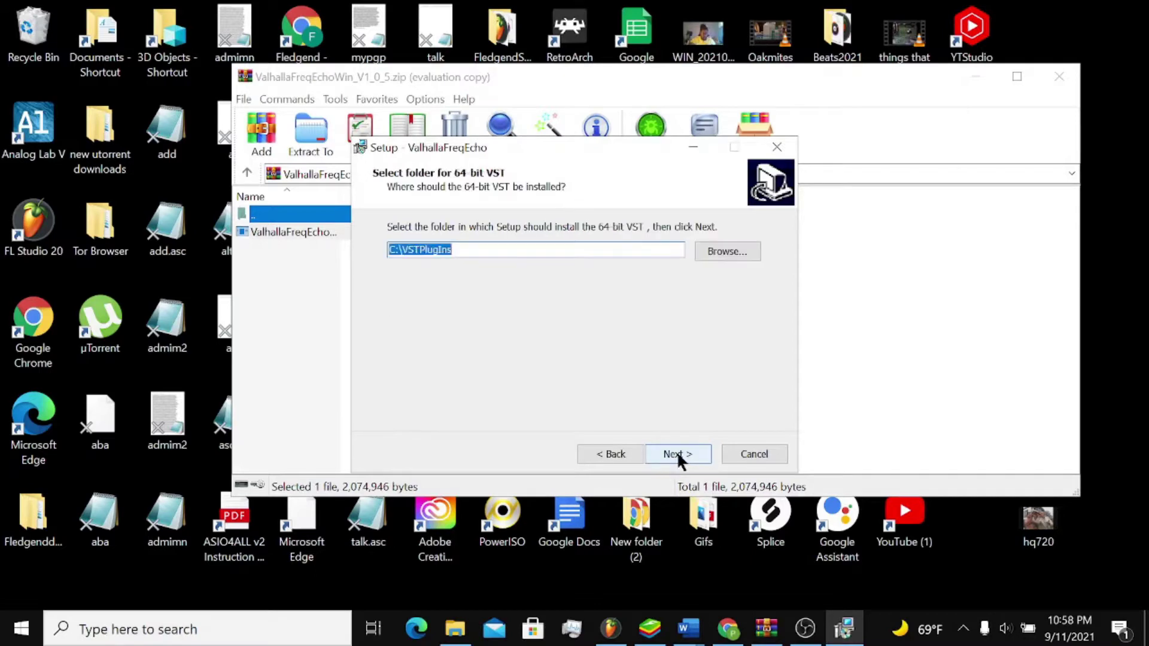
pyautogui.click(736, 252)
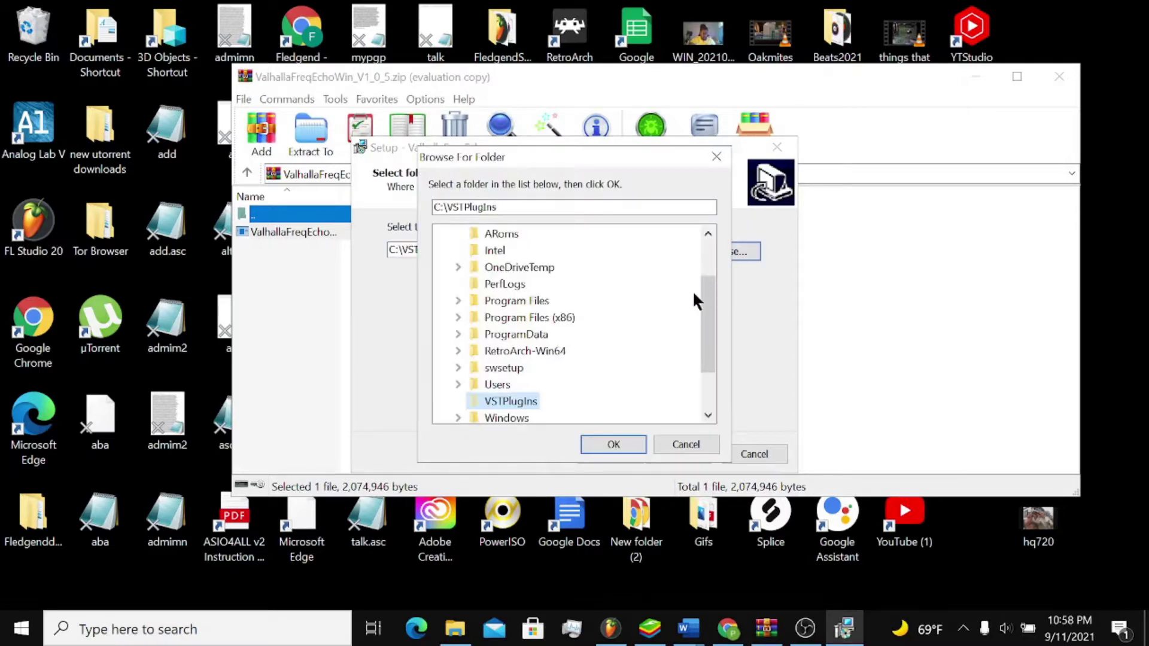
pyautogui.scroll(-2, 704, 301)
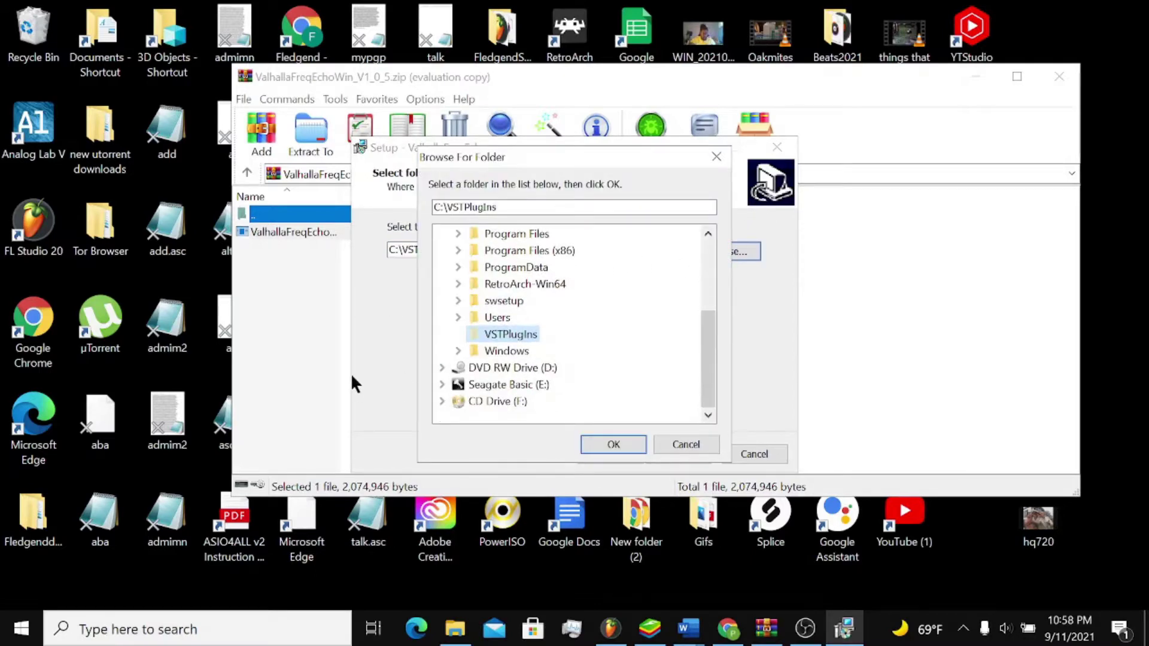
pyautogui.click(441, 384)
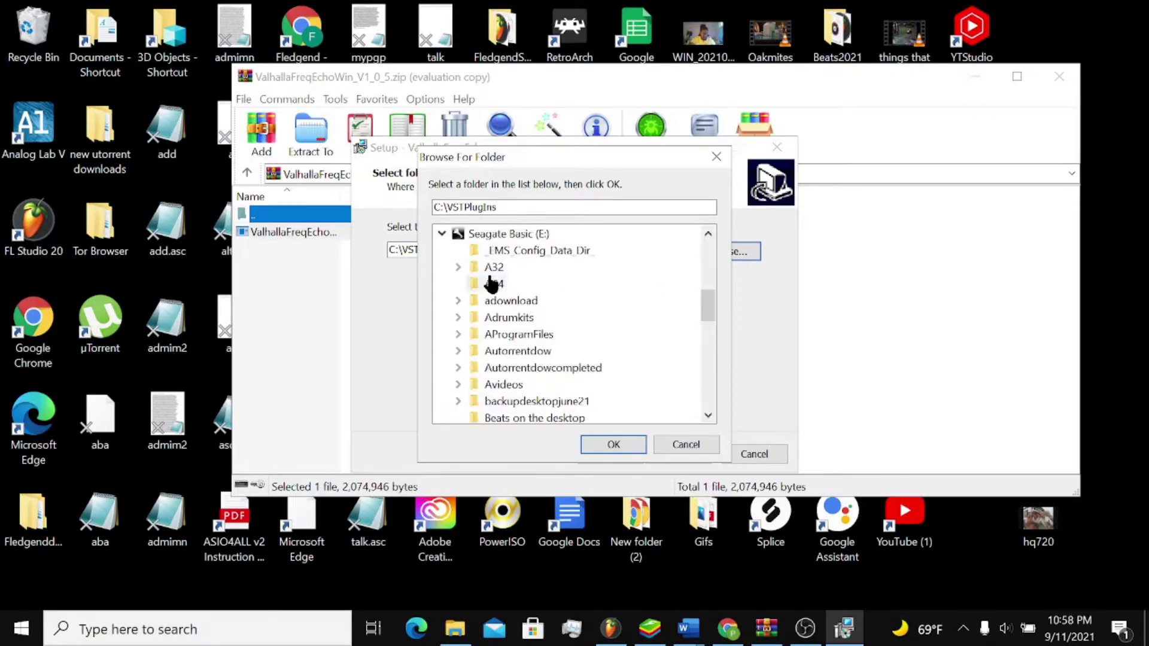
pyautogui.click(490, 284)
# Step: Try the Steinberg Vstplugins folder under C:\Program Files as the 64-bit VST install location
pyautogui.moveTo(712, 314); pyautogui.dragTo(709, 238)
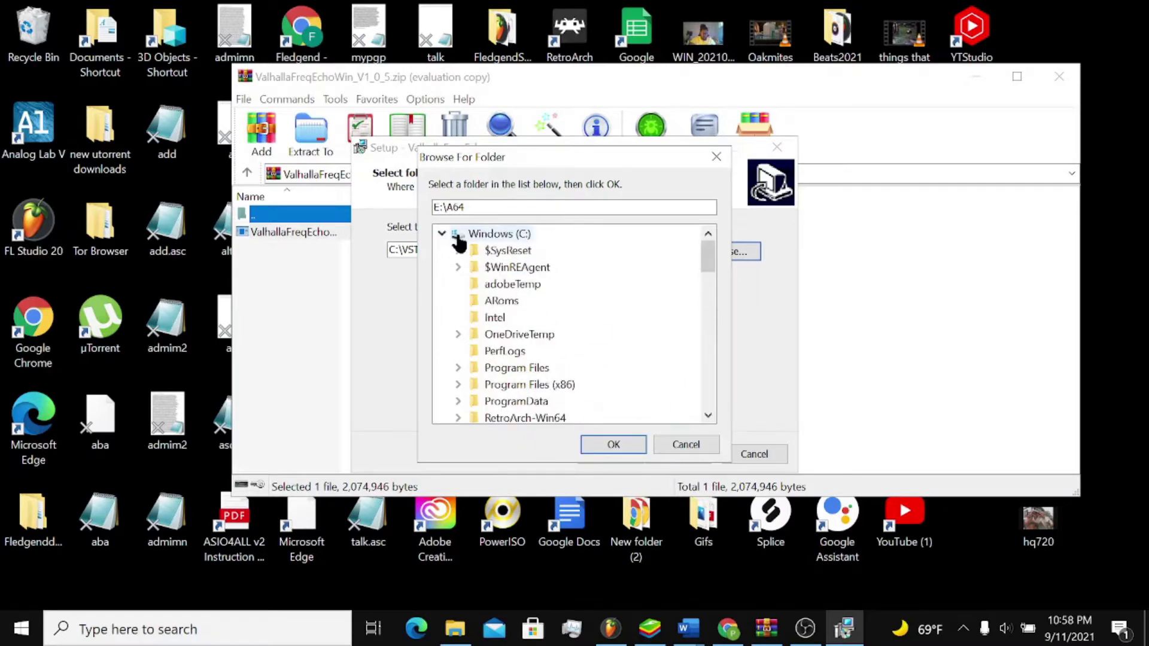
pyautogui.click(456, 368)
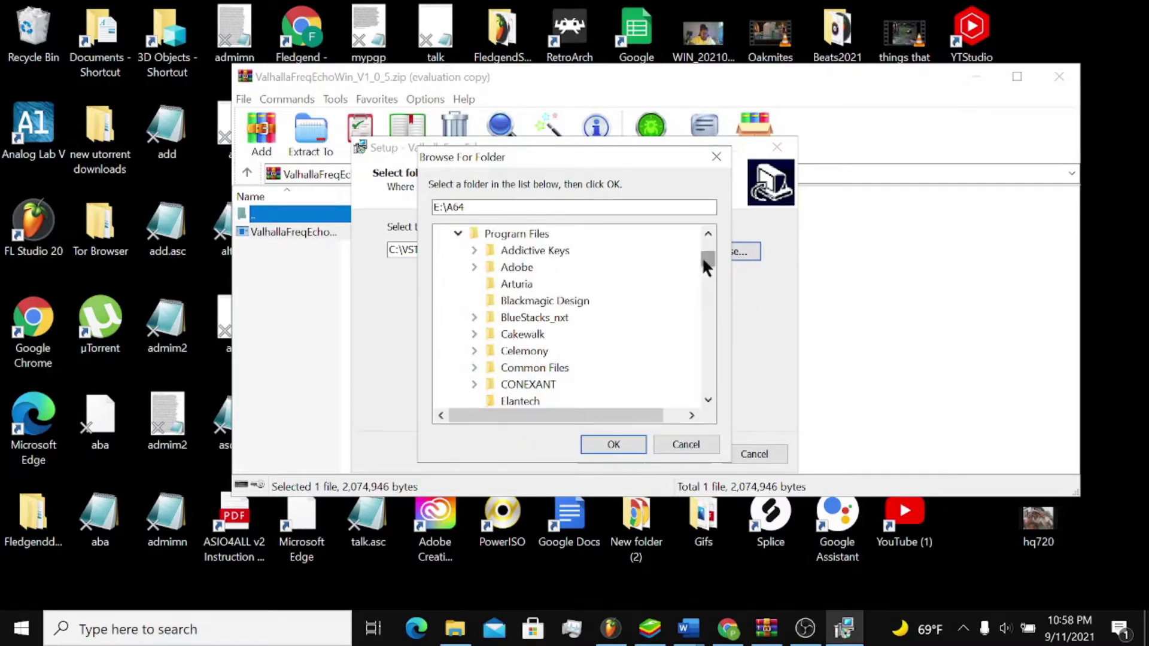
pyautogui.moveTo(704, 262); pyautogui.dragTo(708, 301)
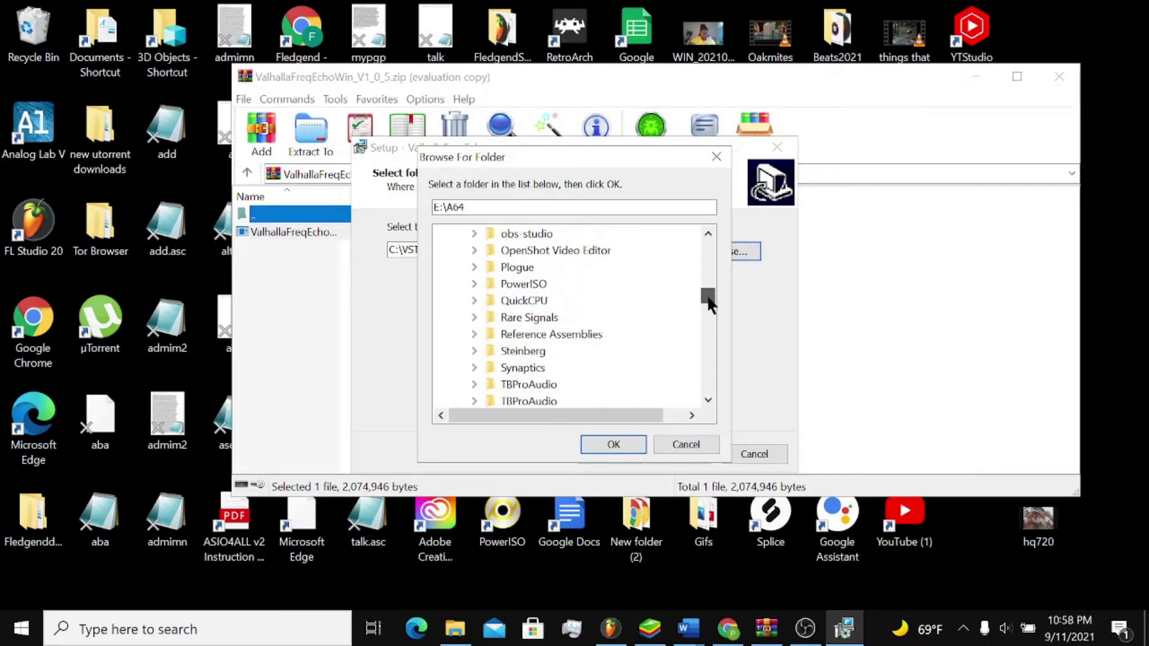
pyautogui.doubleClick(528, 353)
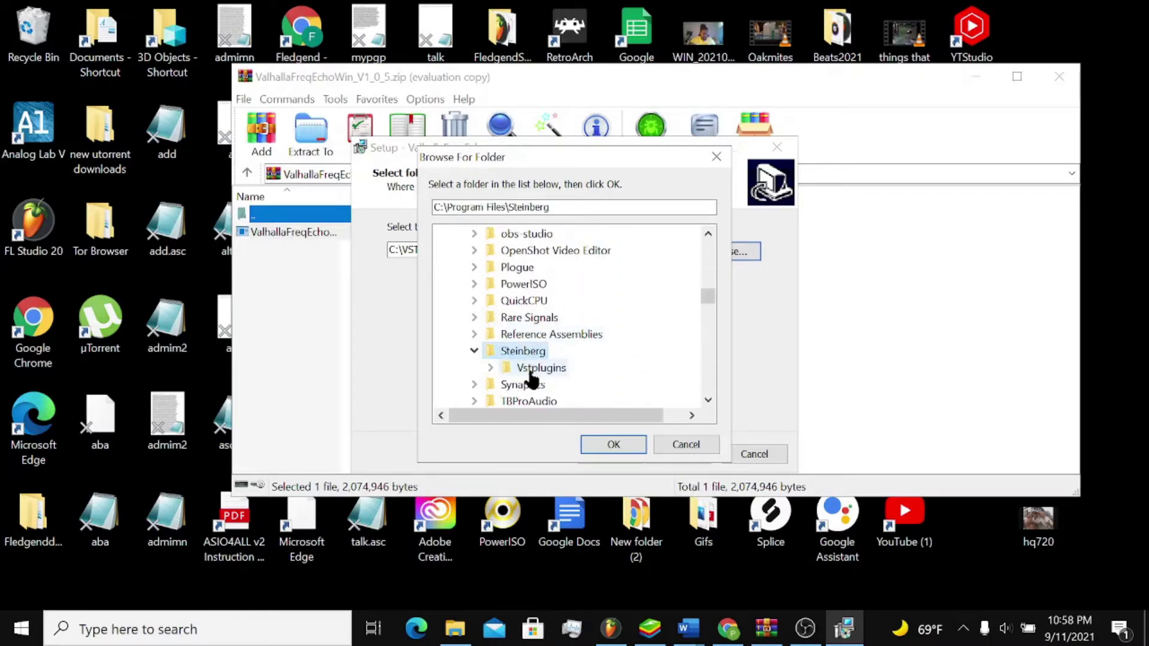
pyautogui.click(533, 368)
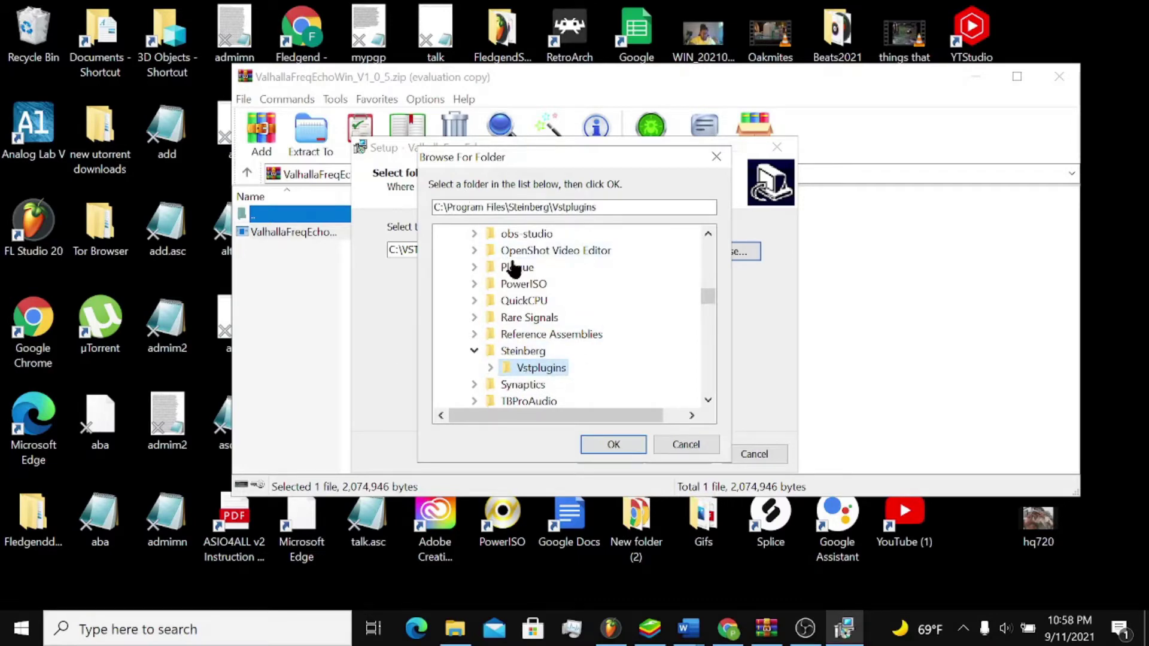
pyautogui.press('BackSpace')
pyautogui.press('BackSpace')
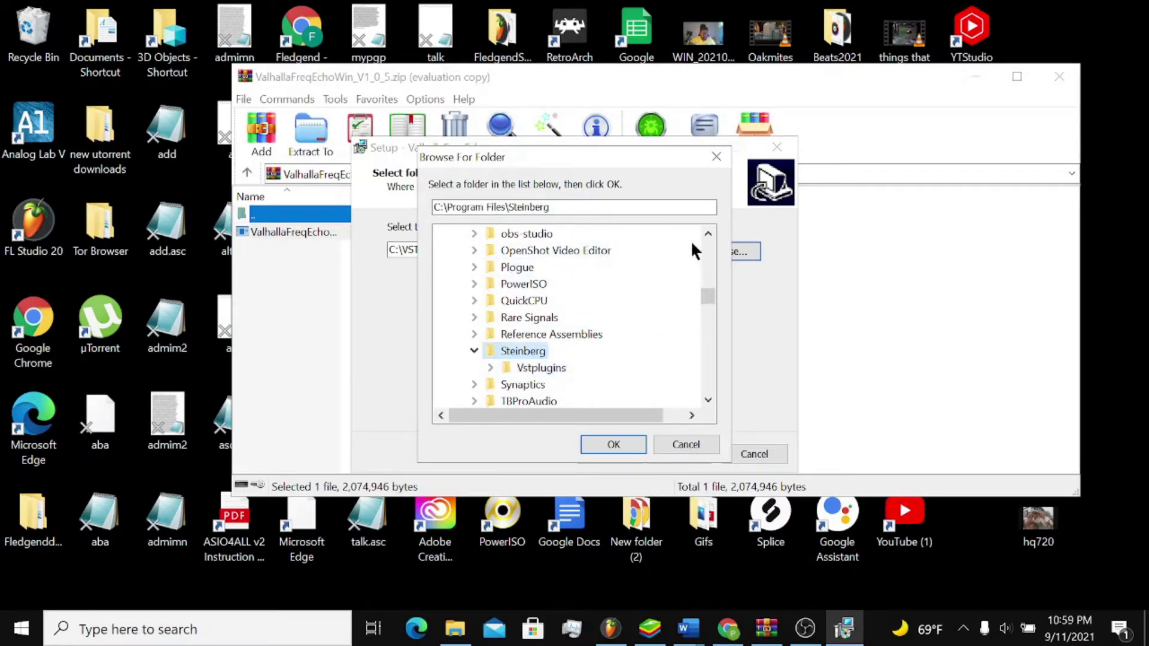
# Step: Try the VstPlugins folder under C:\Program Files (x86) as the 64-bit VST install location
pyautogui.click(458, 234)
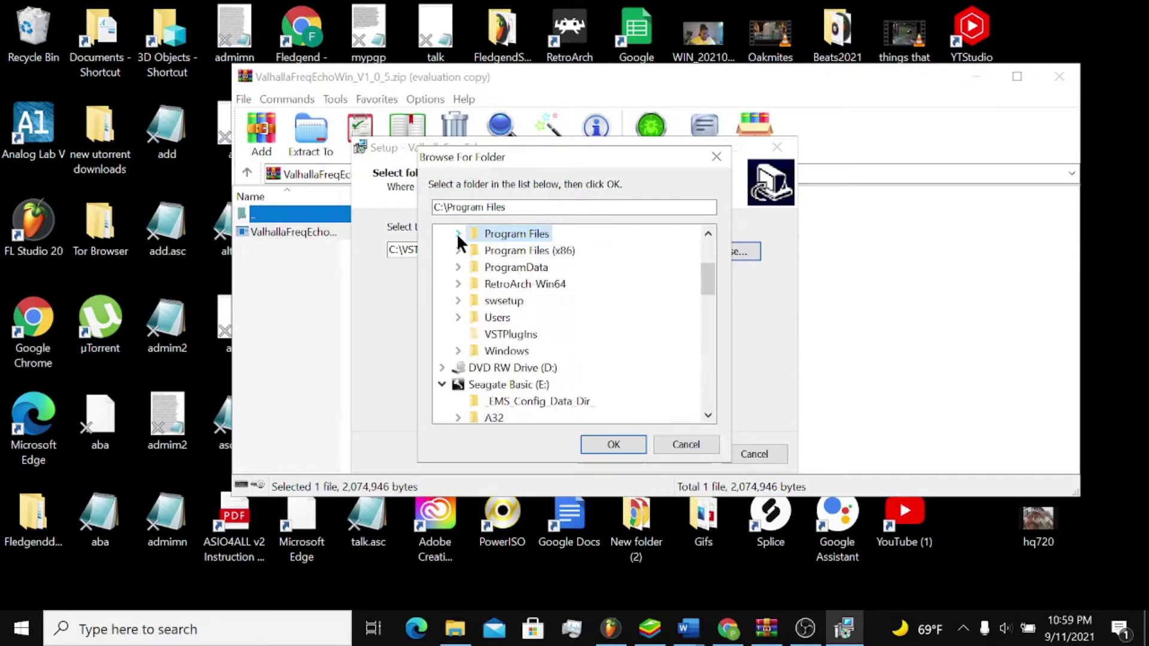
pyautogui.click(458, 249)
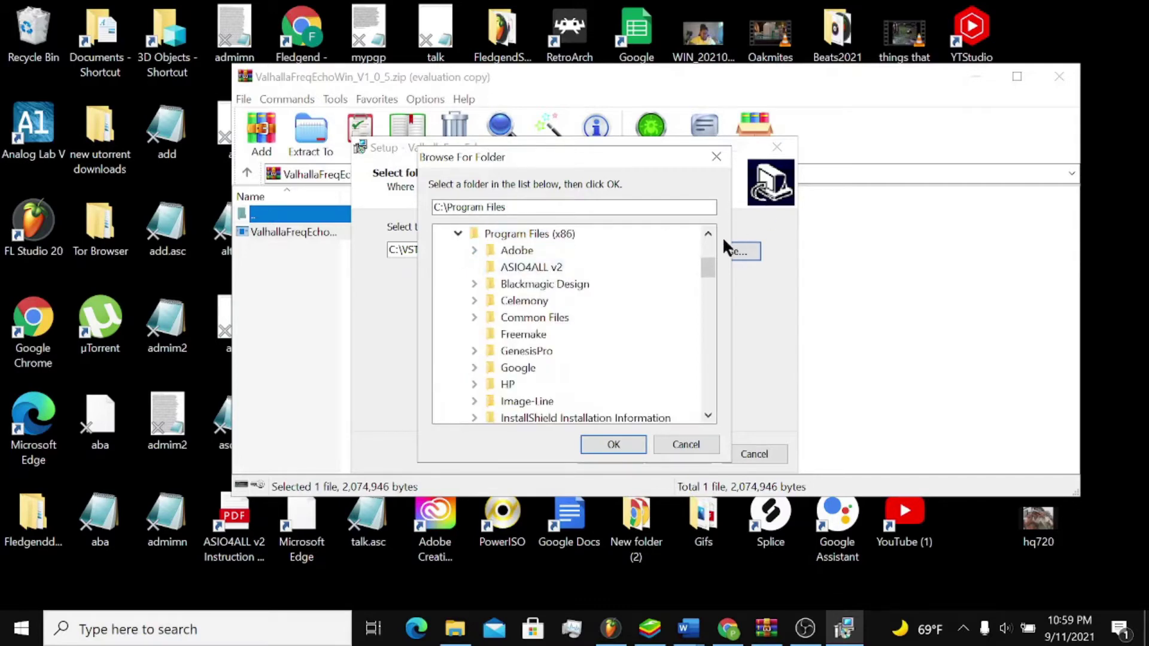
pyautogui.moveTo(707, 268); pyautogui.dragTo(694, 305)
pyautogui.click(517, 317)
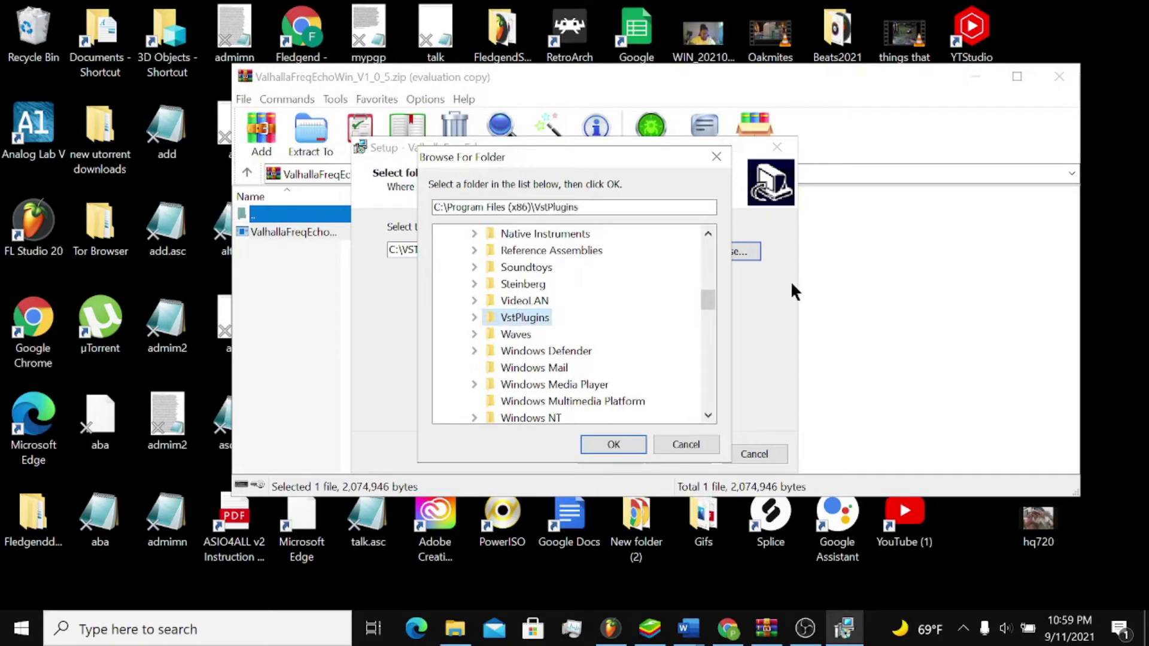
# Step: Set the 64-bit VST install folder to E:\A64
pyautogui.scroll(15, 708, 253)
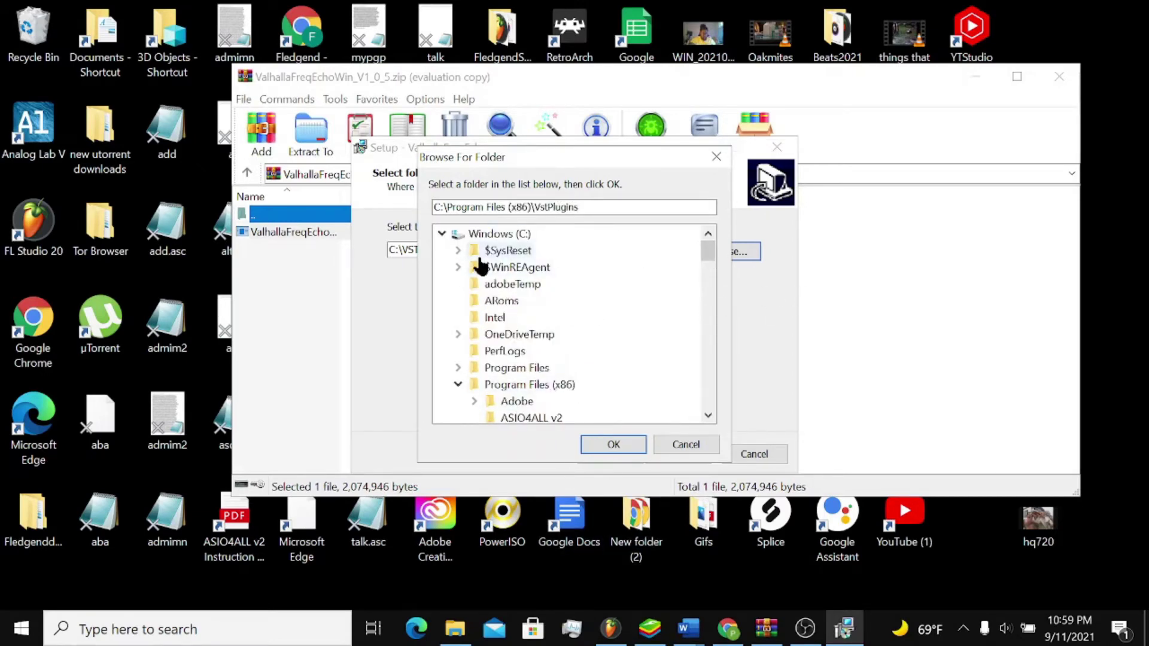
pyautogui.click(443, 234)
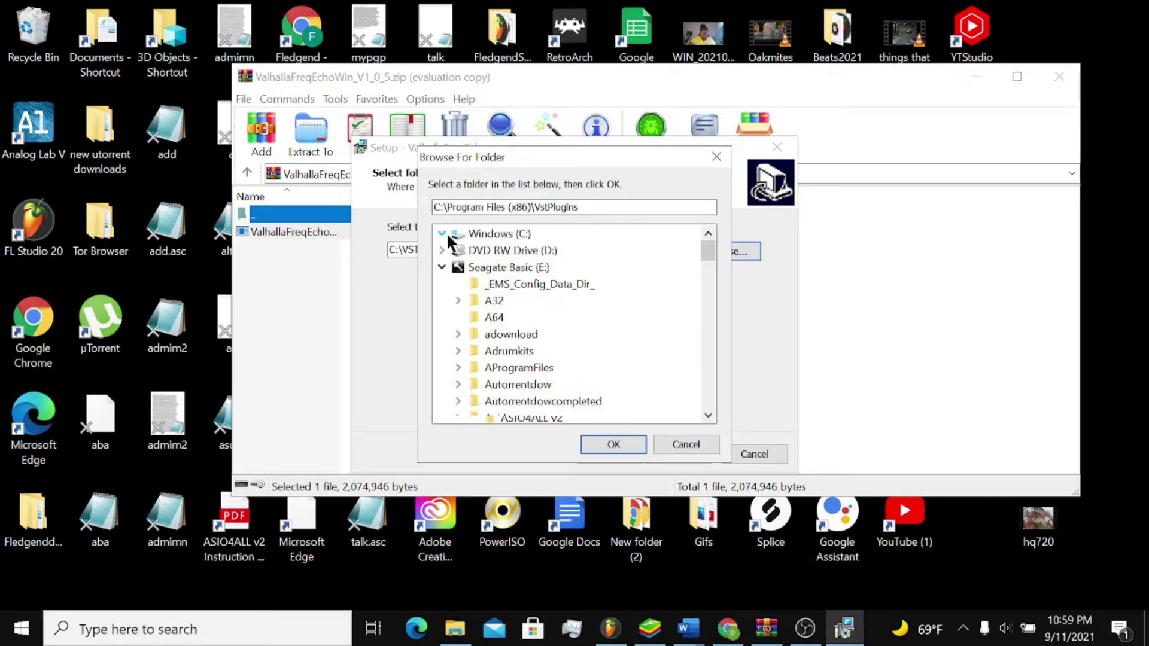
pyautogui.click(494, 318)
pyautogui.click(605, 441)
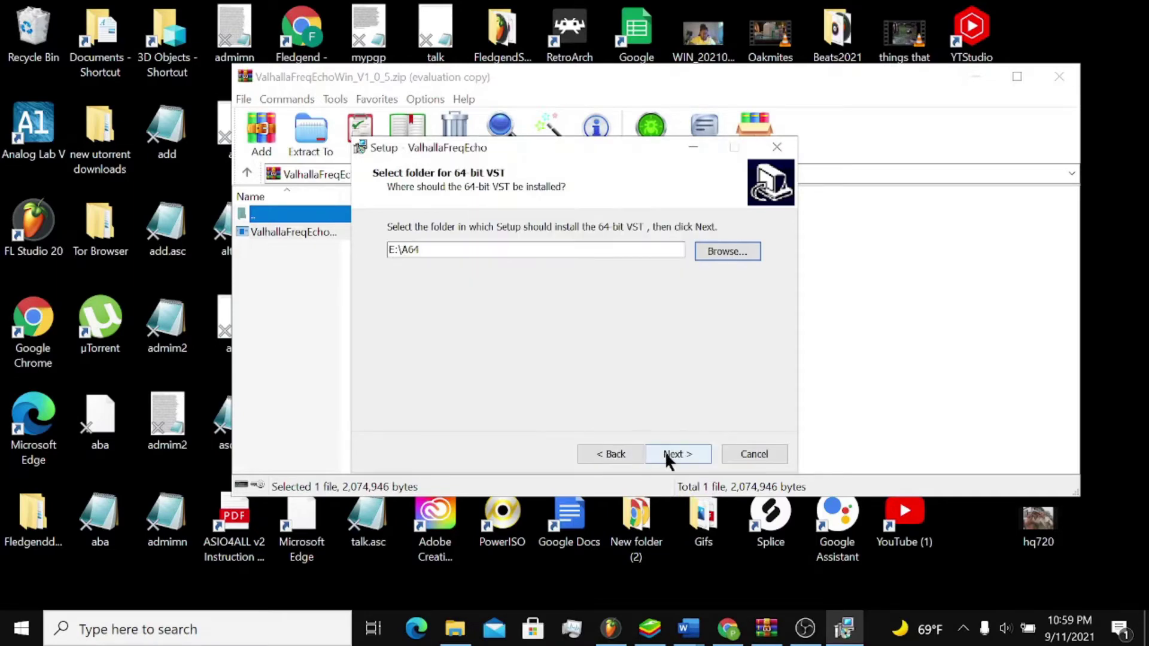
# Step: Run the ValhallaFreqEcho installation and finish the setup
pyautogui.click(683, 453)
pyautogui.click(683, 453)
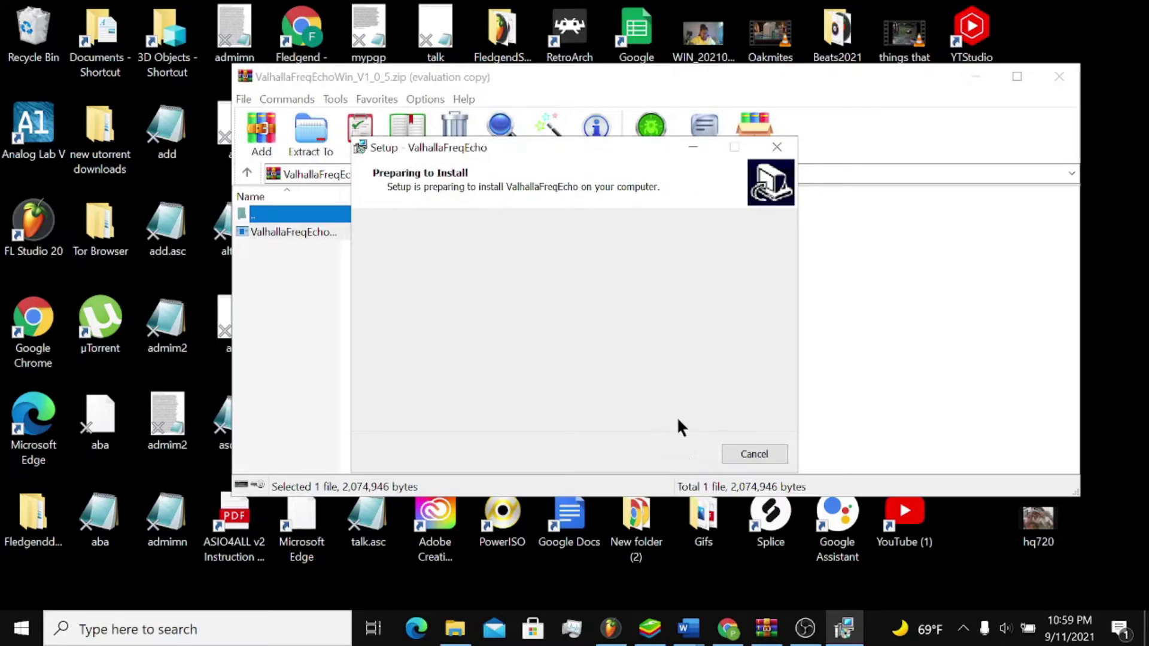
pyautogui.click(678, 454)
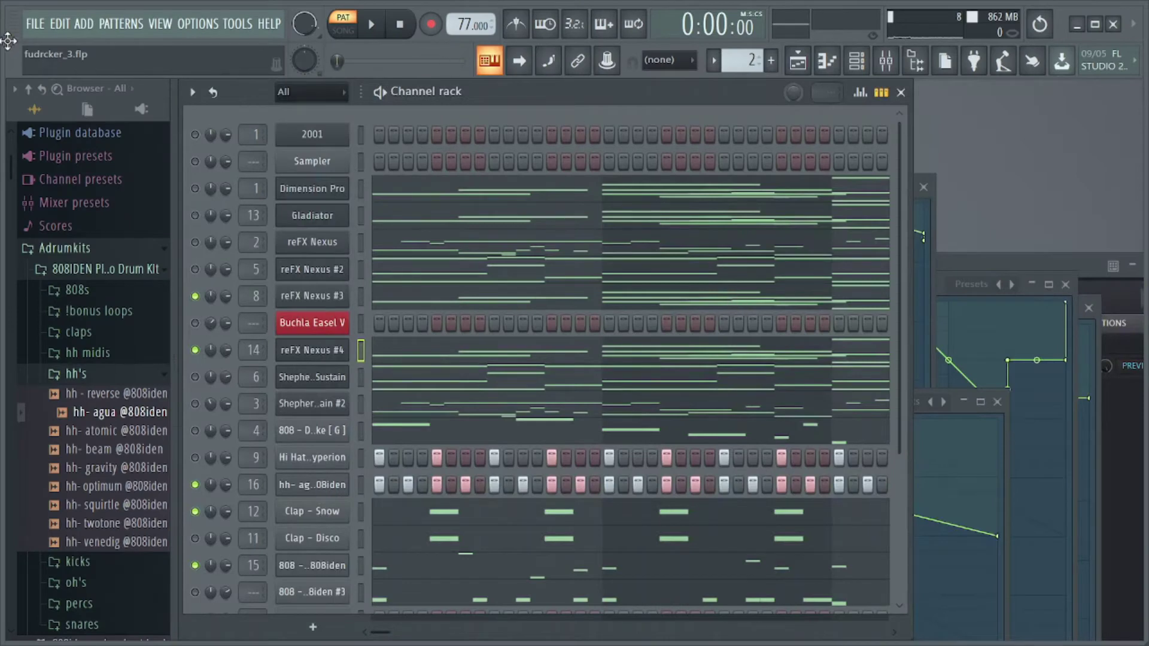
# Step: Switch to FL Studio, browse the full list of generator plugins and open the Plugin Manager from it
pyautogui.click(77, 23)
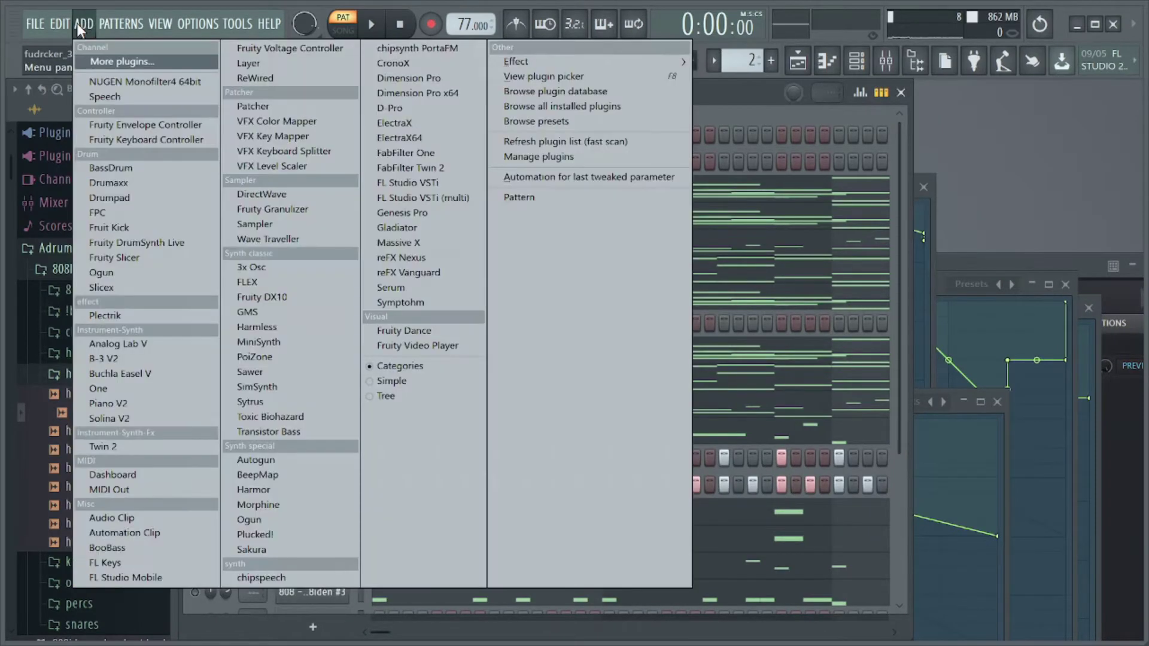
pyautogui.click(94, 60)
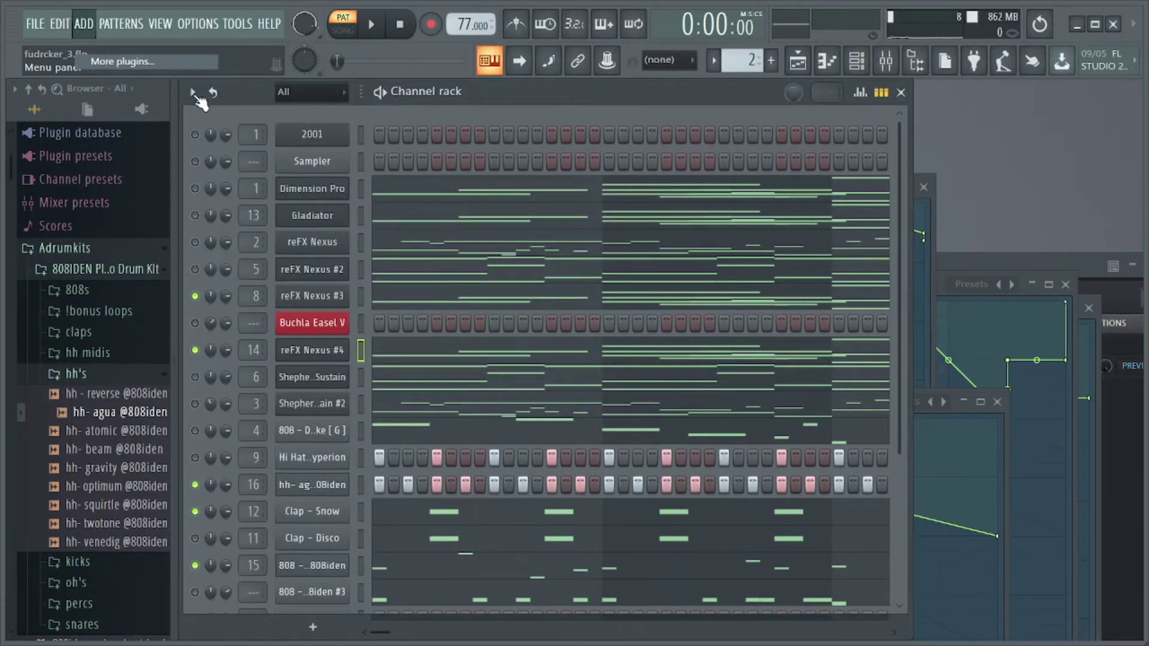
pyautogui.scroll(-2, 607, 287)
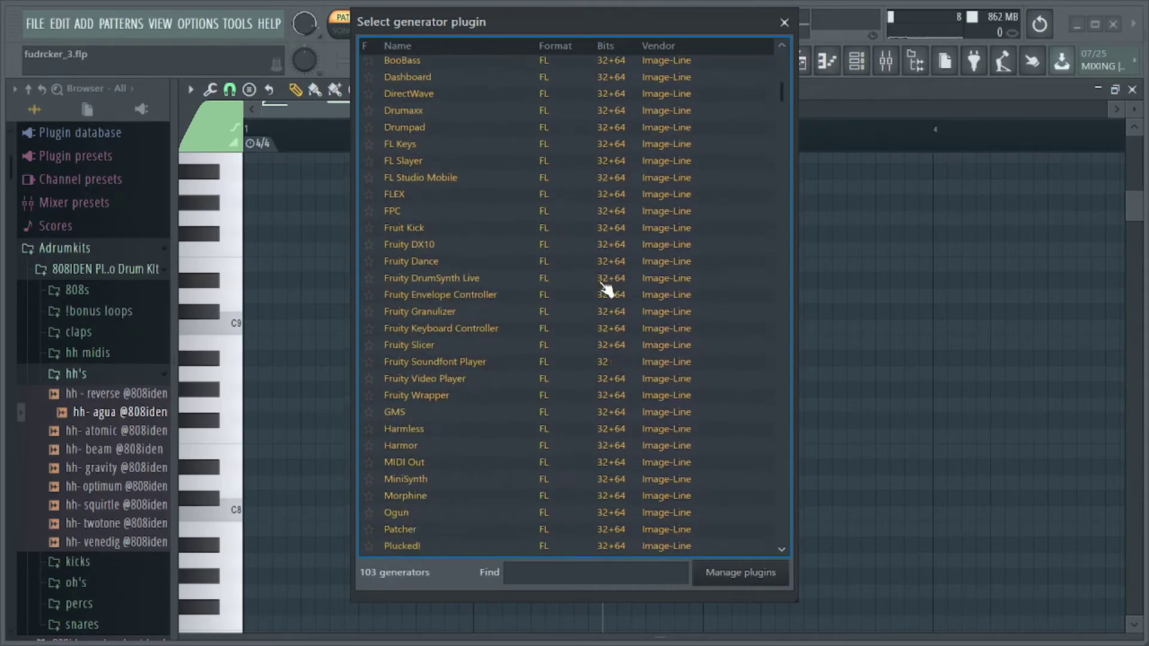
pyautogui.scroll(-6, 607, 289)
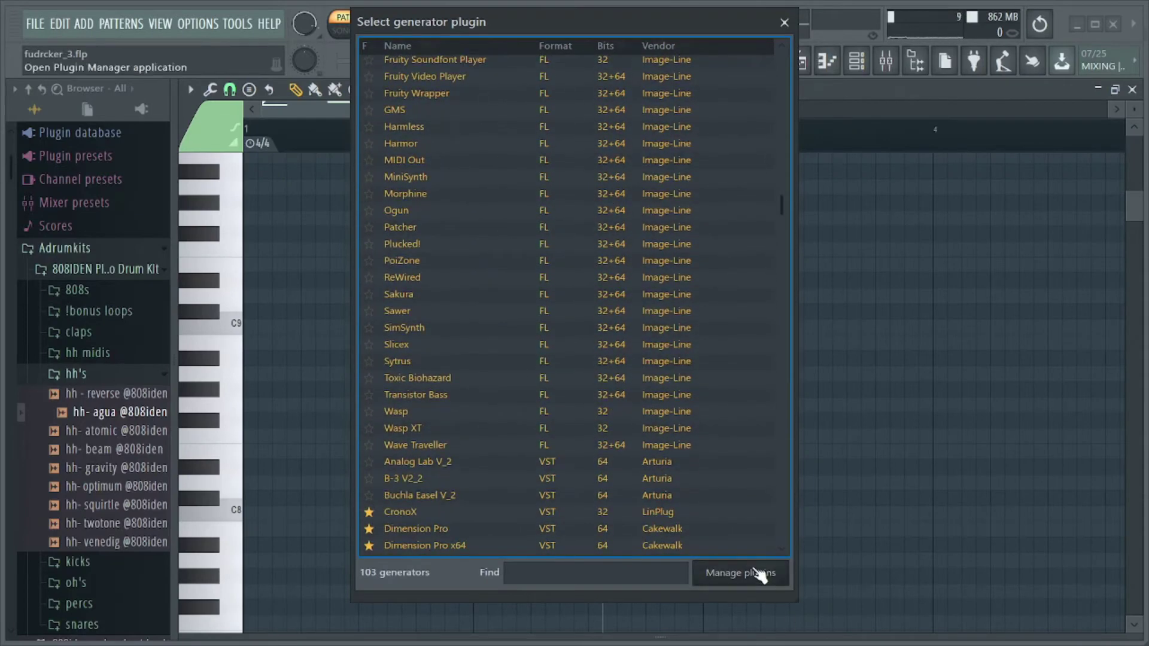
pyautogui.click(758, 573)
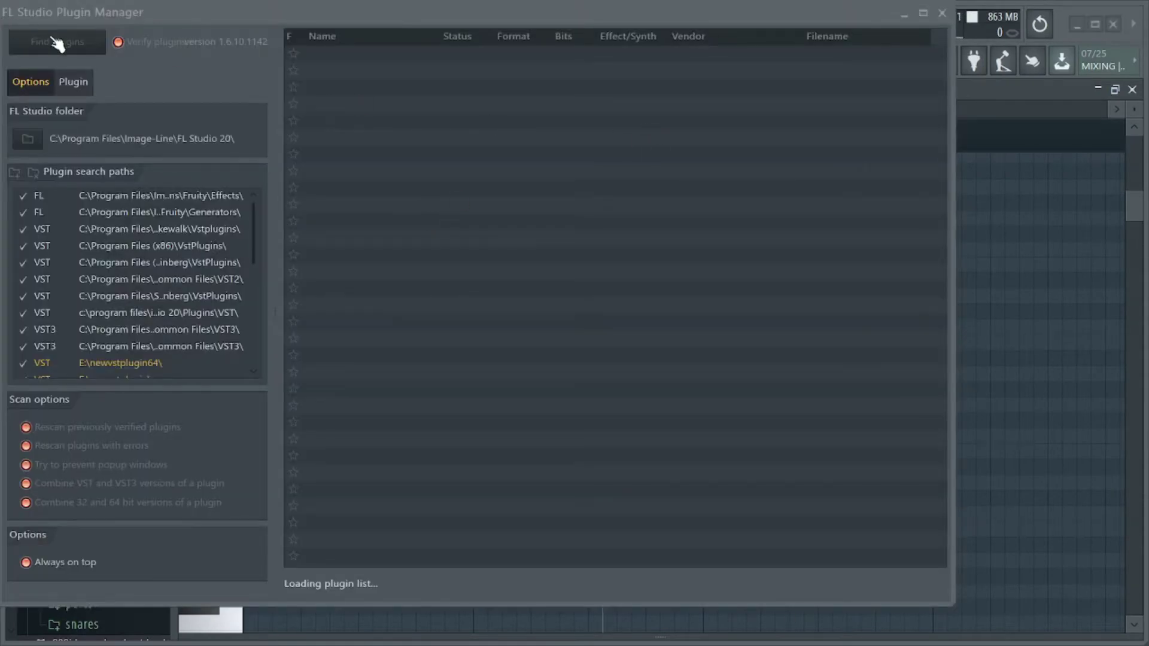
# Step: Disable the custom search paths newvstplugin64, newvstplugin, A32, both Steinberg folders and the user Documents folder, keeping E:\A64 enabled and selected
pyautogui.scroll(-3, 77, 365)
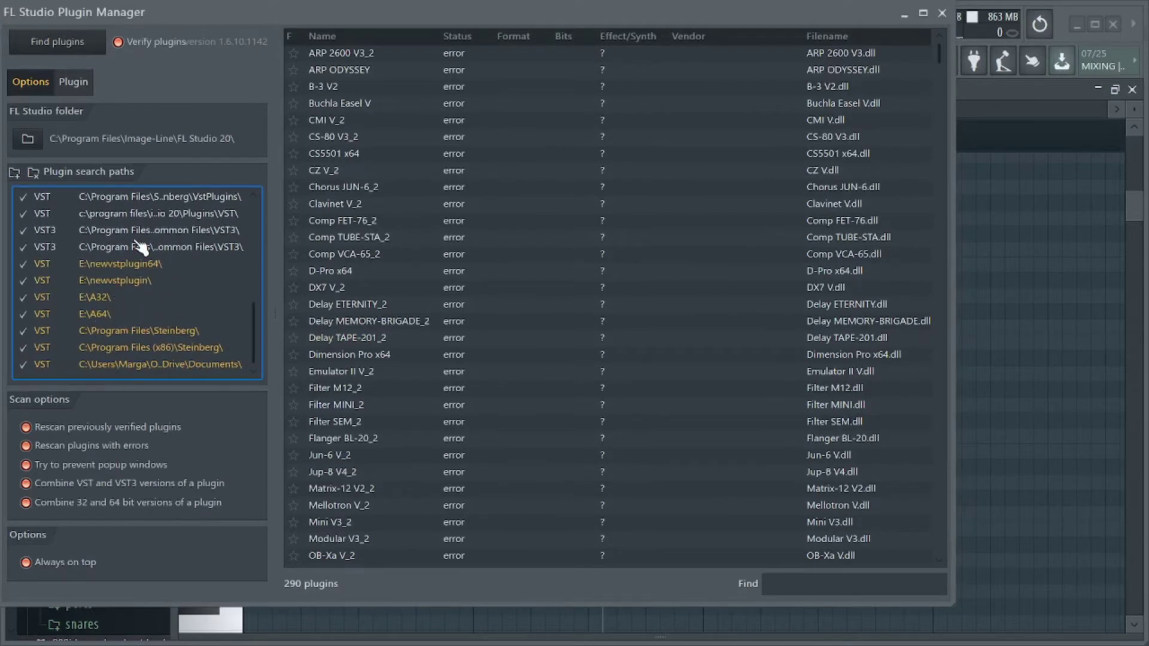
pyautogui.scroll(3, 121, 288)
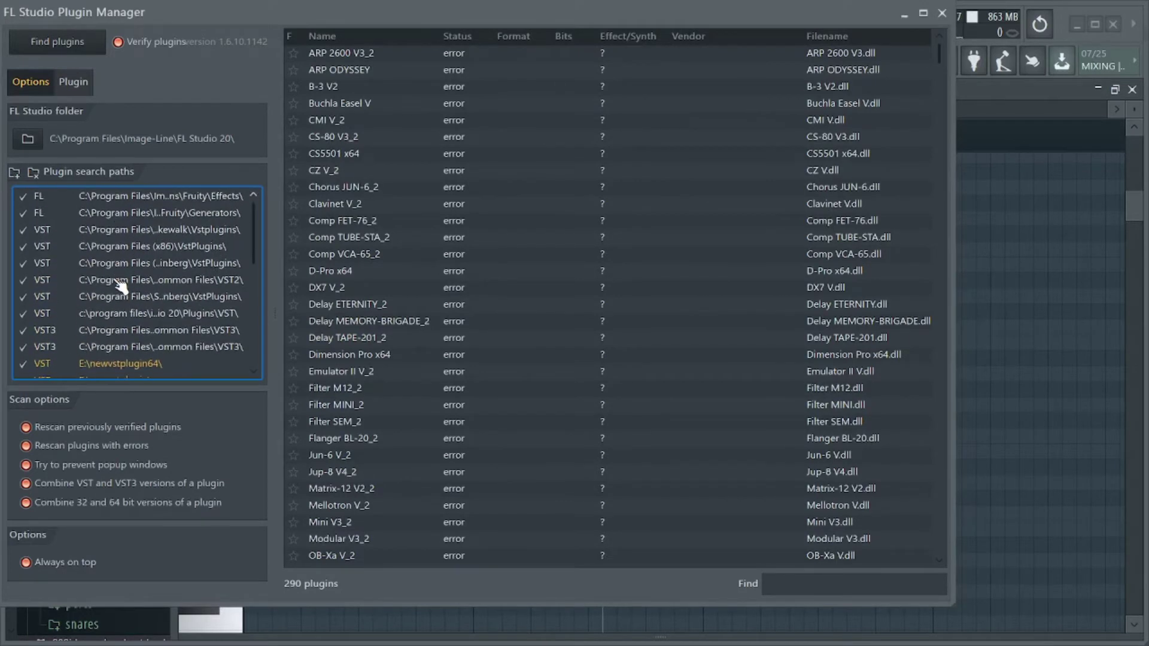
pyautogui.click(25, 195)
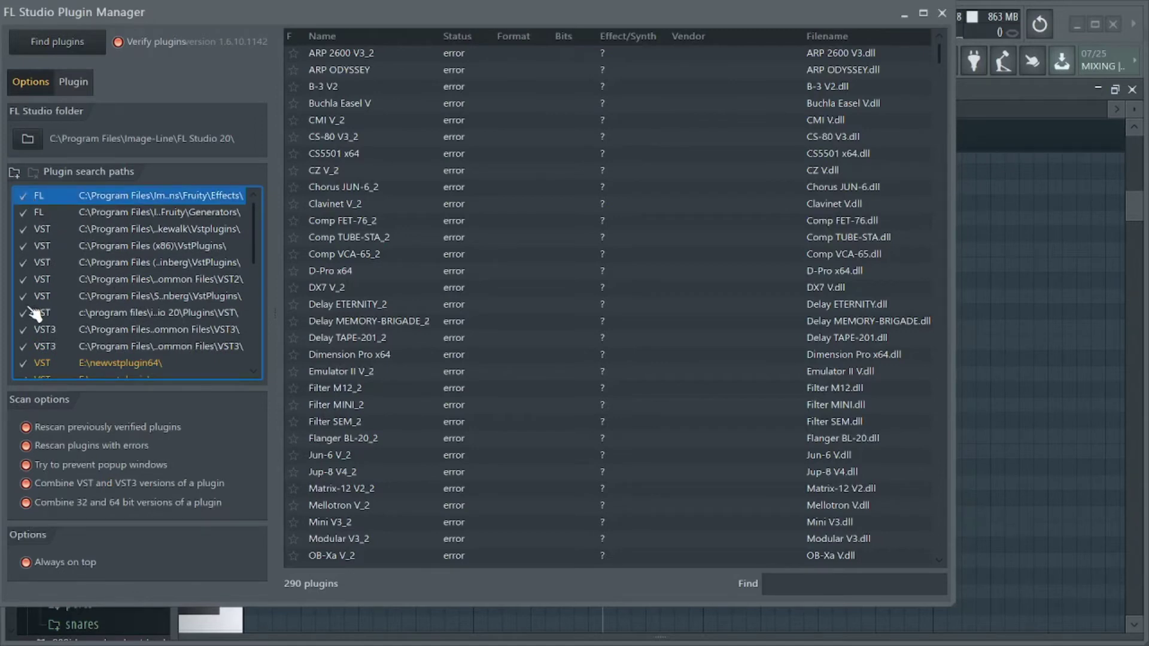
pyautogui.click(29, 362)
pyautogui.scroll(-2, 75, 287)
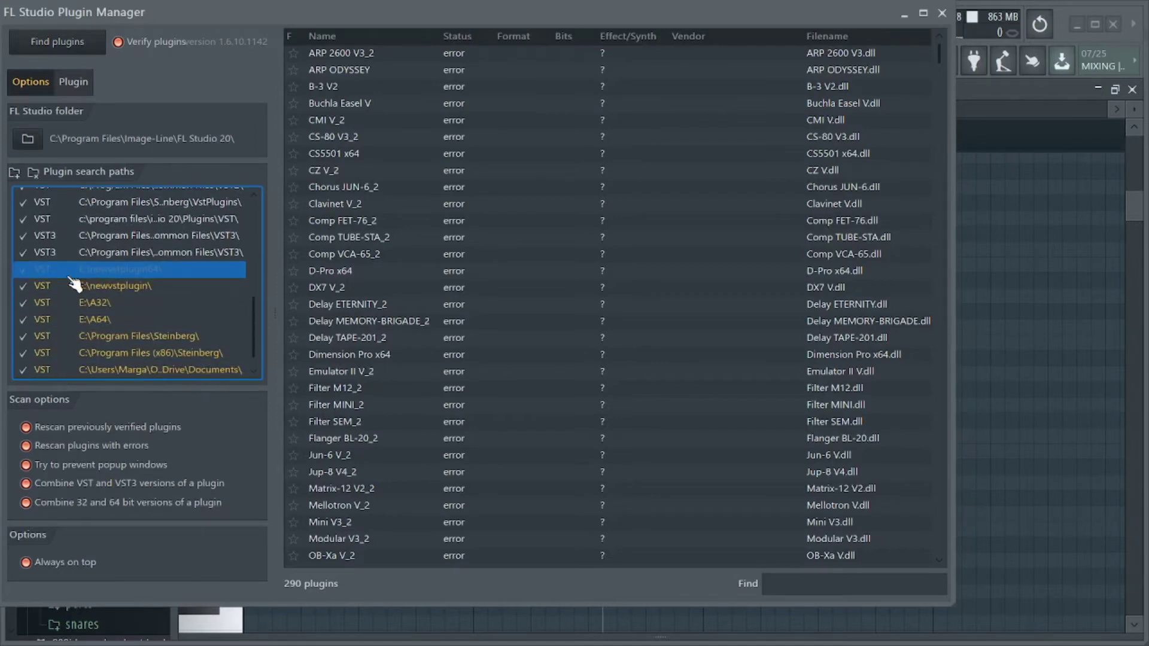
pyautogui.click(26, 286)
pyautogui.click(26, 303)
pyautogui.click(26, 336)
pyautogui.click(27, 353)
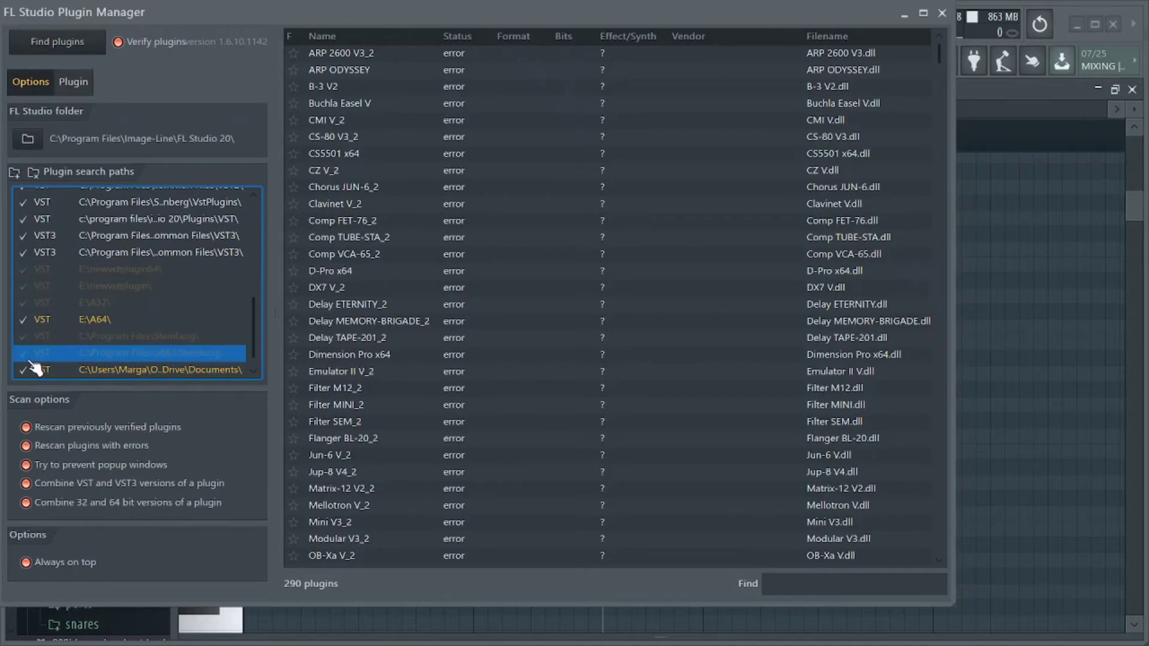
pyautogui.click(29, 369)
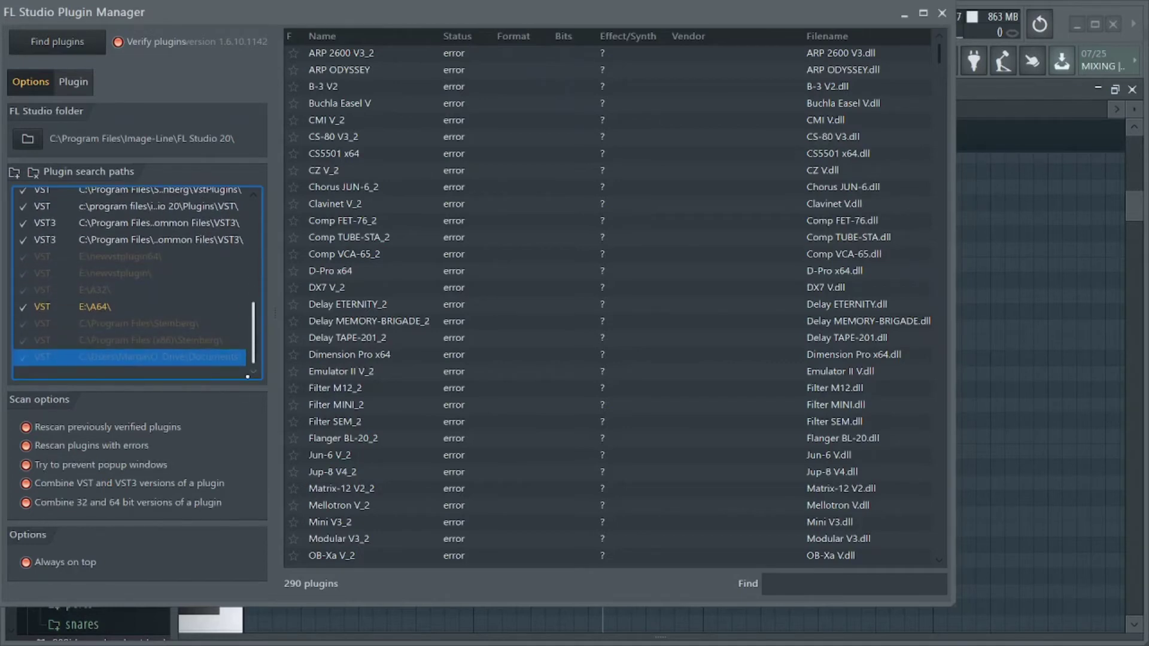
pyautogui.click(91, 313)
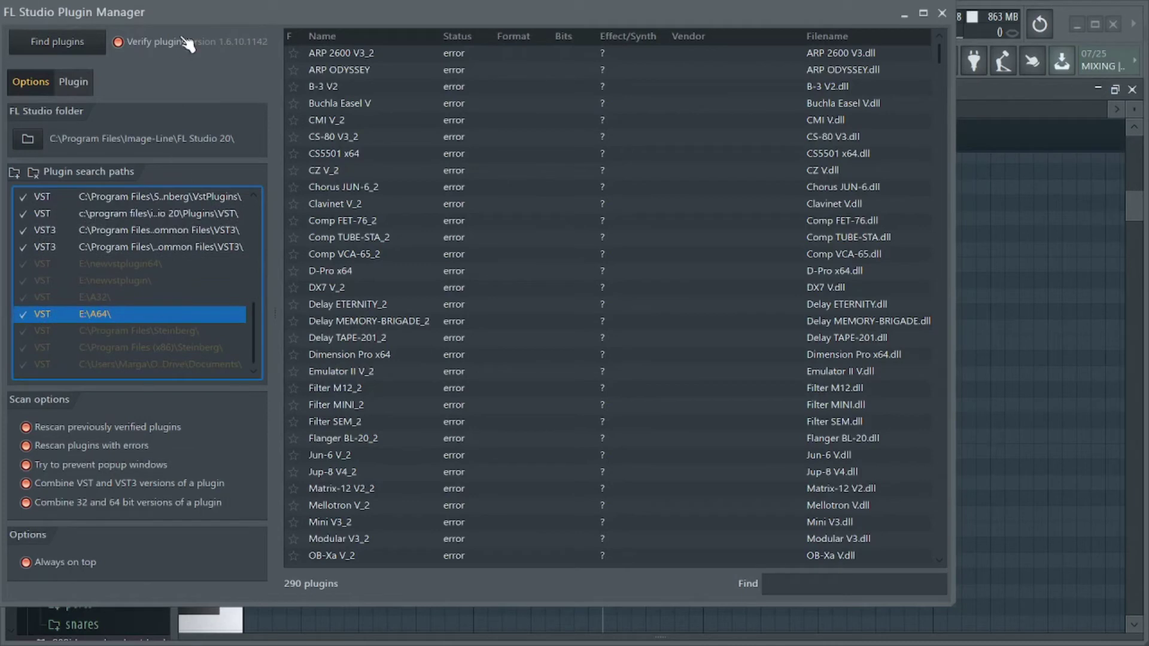
# Step: Turn off all the rescan, popup-prevention and version-combining scan options, and scan for plugins
pyautogui.click(26, 445)
pyautogui.click(25, 464)
pyautogui.click(26, 483)
pyautogui.click(25, 502)
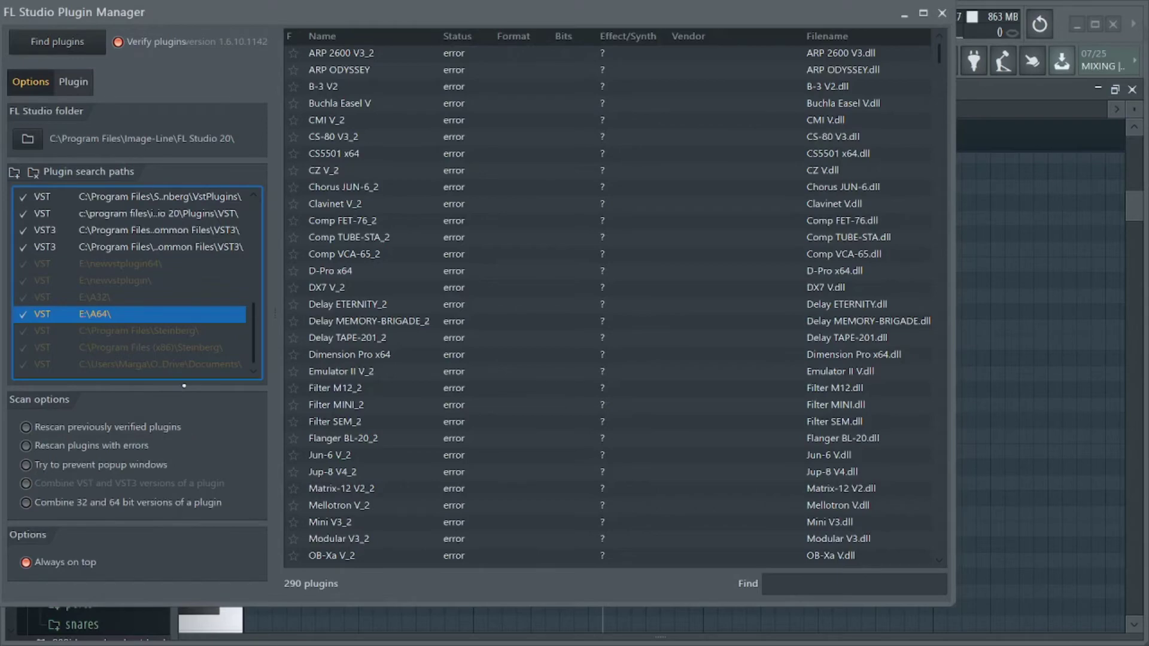
pyautogui.click(67, 42)
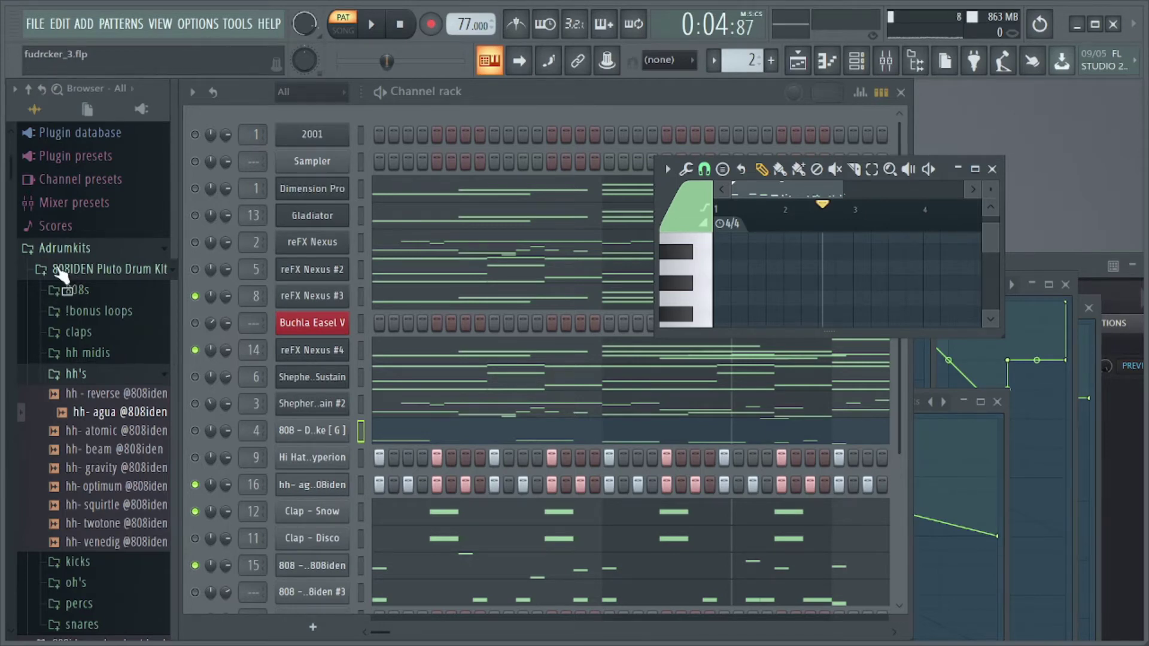
# Step: Collapse the Adrumkits folder in the browser and expand the Installed category of the plugin database
pyautogui.click(65, 247)
pyautogui.scroll(2, 60, 195)
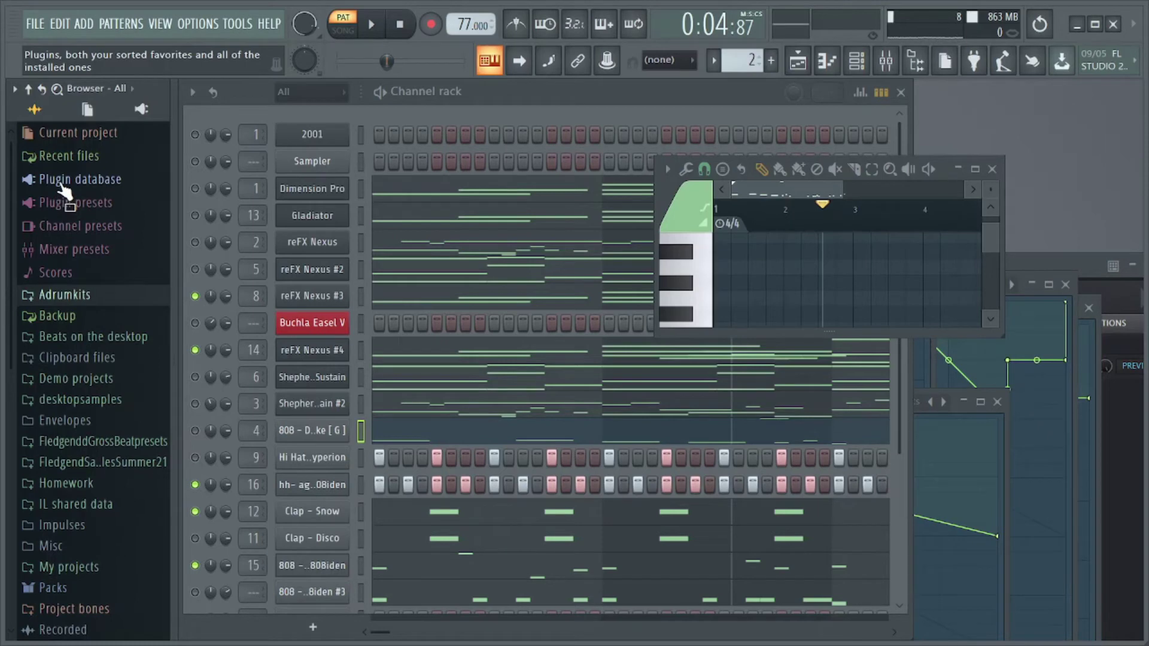
pyautogui.click(59, 183)
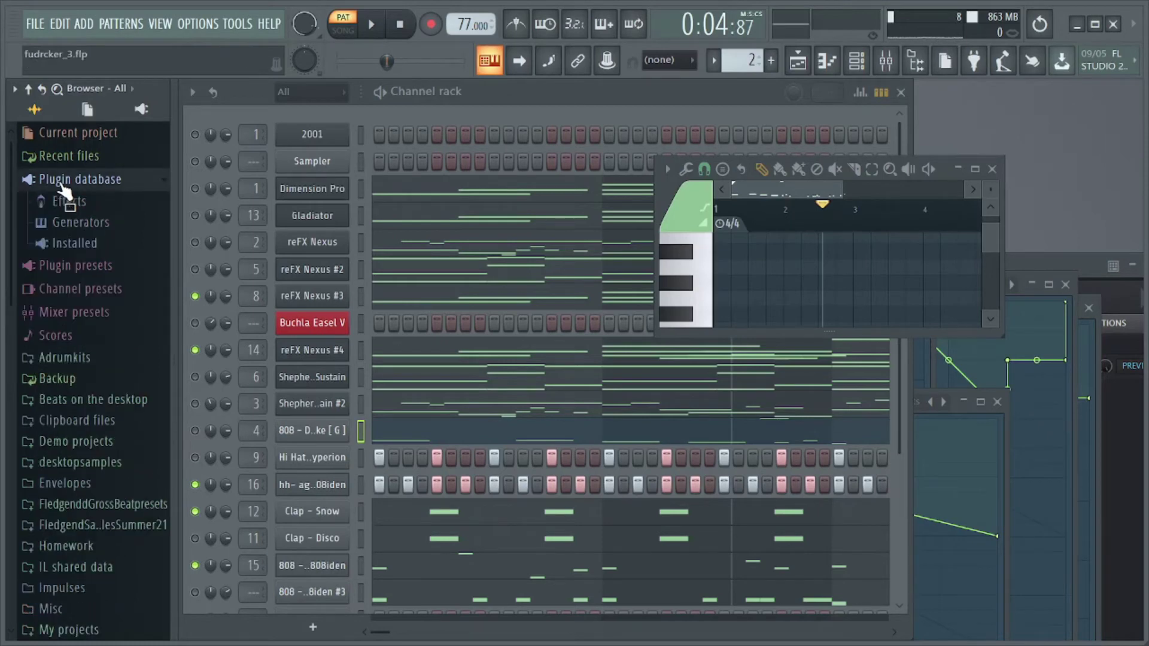
pyautogui.click(89, 244)
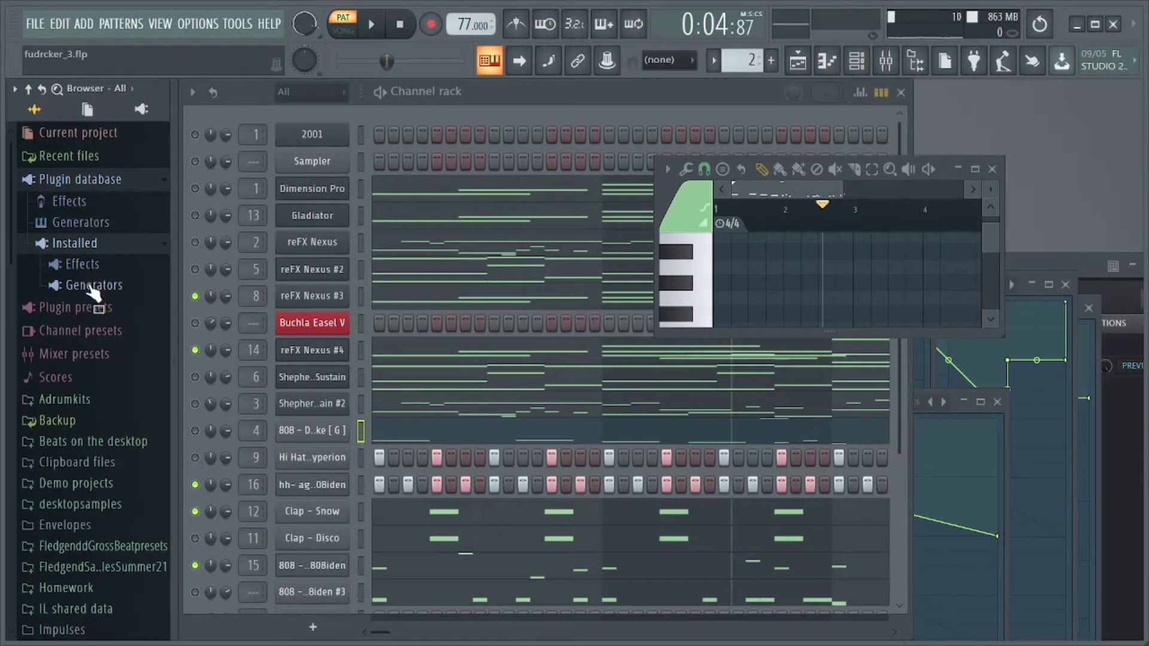
# Step: Look through the New folder of the installed effects in the plugin database for newly scanned plugins
pyautogui.click(89, 286)
pyautogui.click(81, 264)
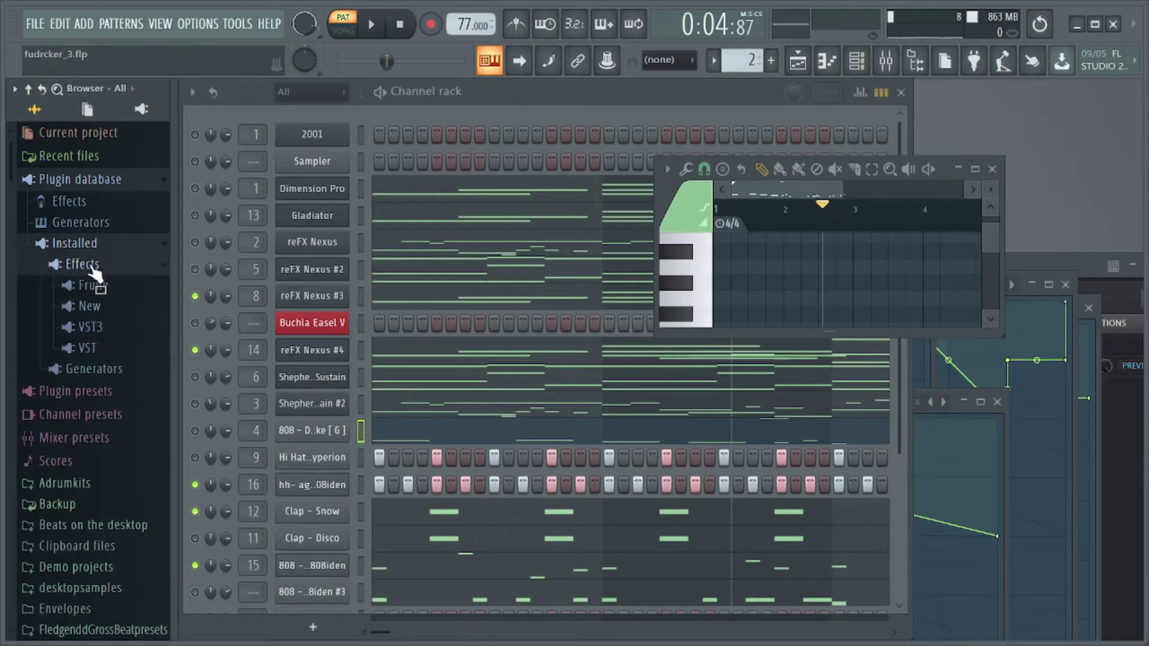
pyautogui.click(91, 307)
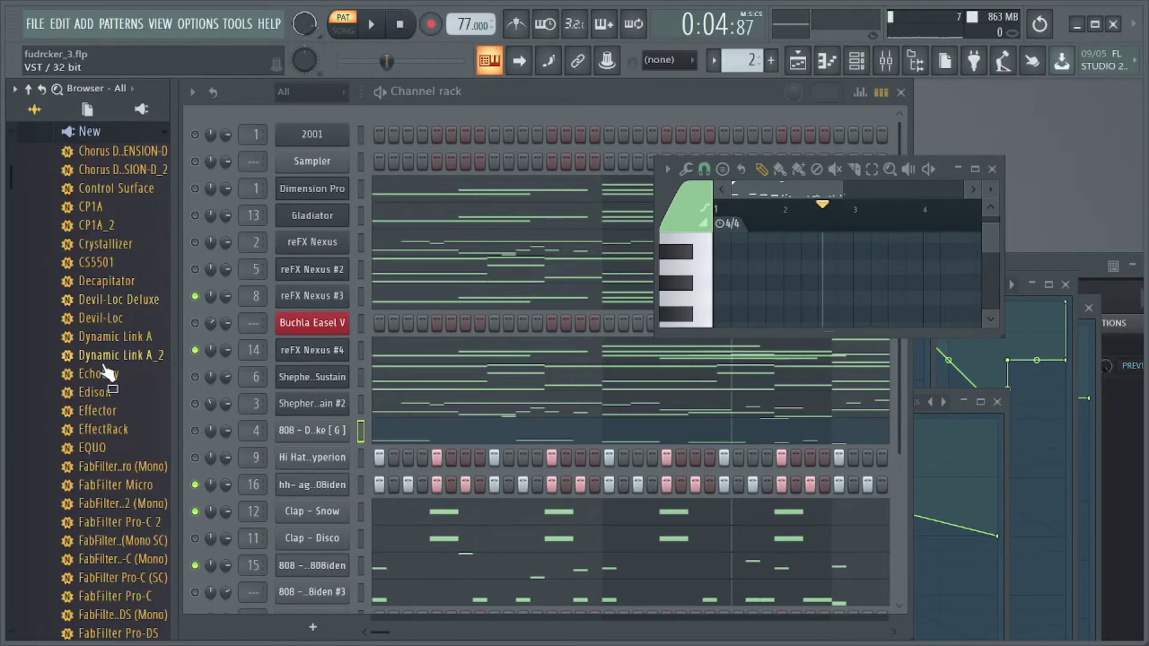
pyautogui.scroll(-15, 103, 374)
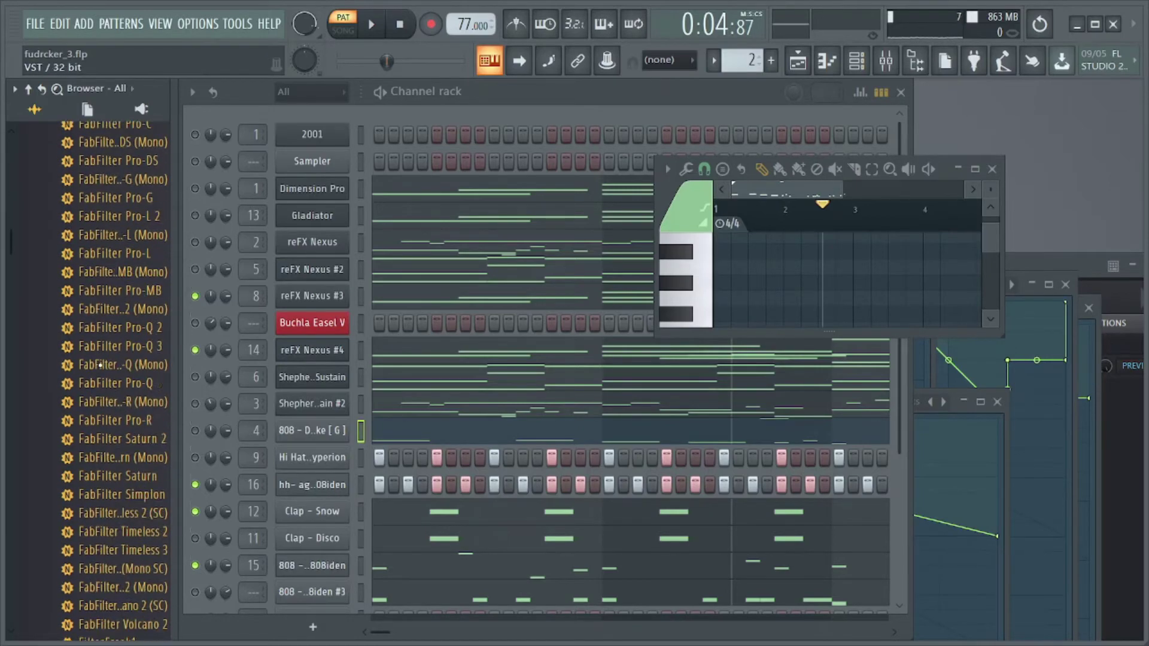
pyautogui.scroll(-20, 100, 362)
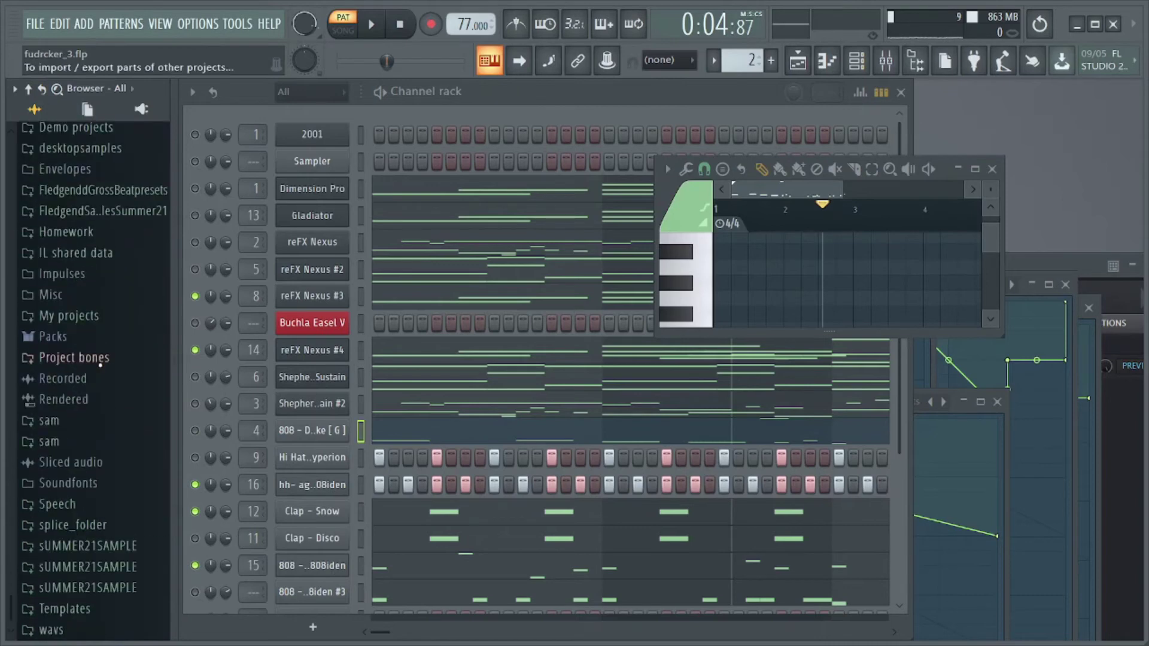
pyautogui.scroll(8, 99, 363)
pyautogui.scroll(2, 101, 363)
pyautogui.scroll(20, 106, 386)
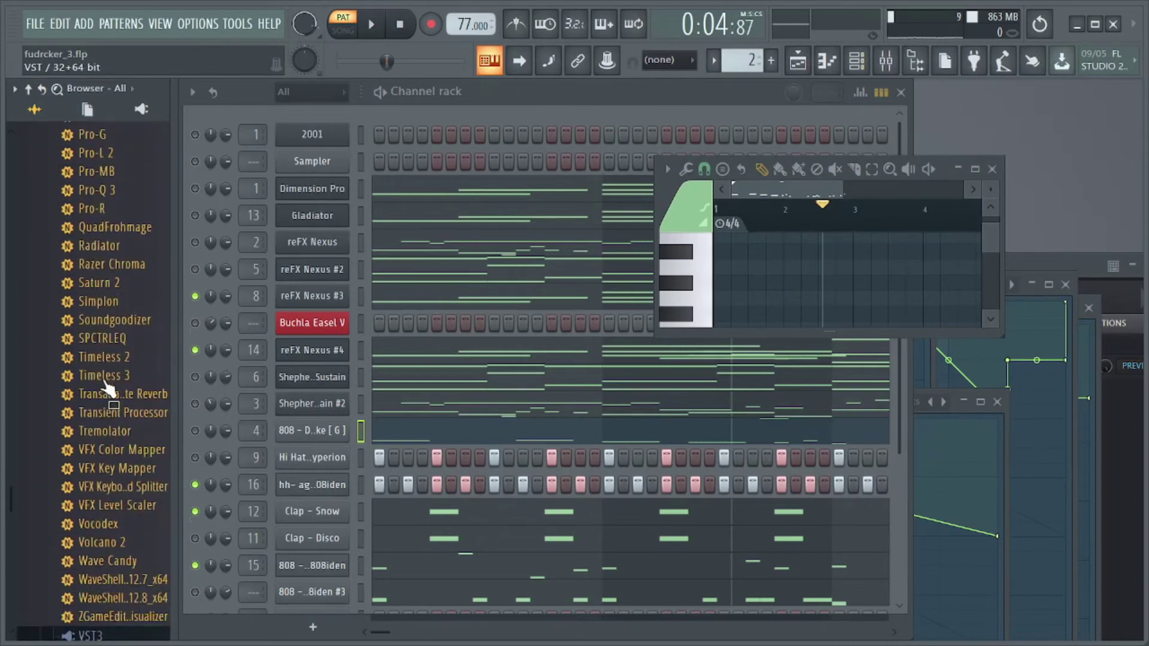
pyautogui.scroll(15, 102, 378)
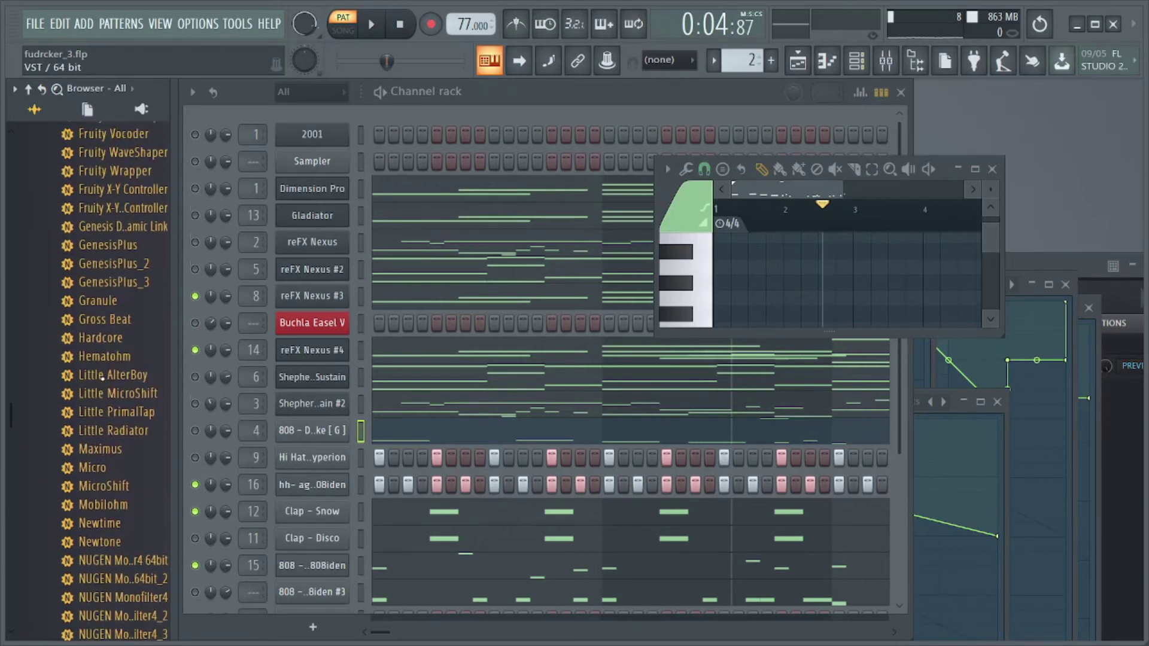
pyautogui.scroll(19, 102, 379)
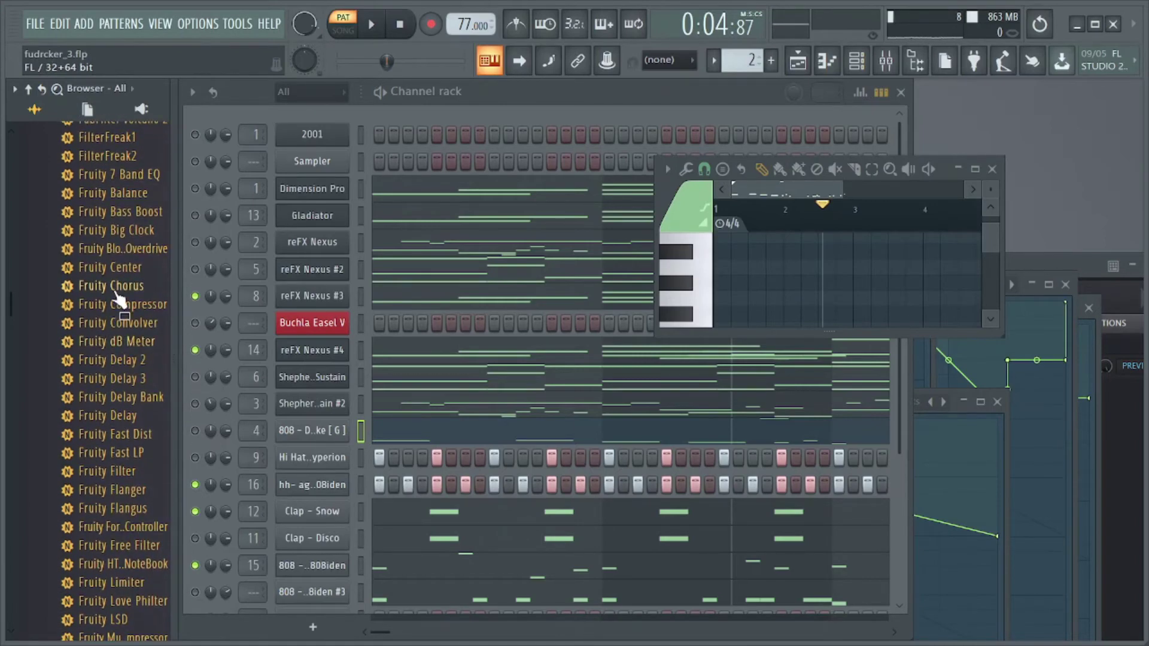
pyautogui.scroll(20, 121, 300)
pyautogui.scroll(10, 122, 301)
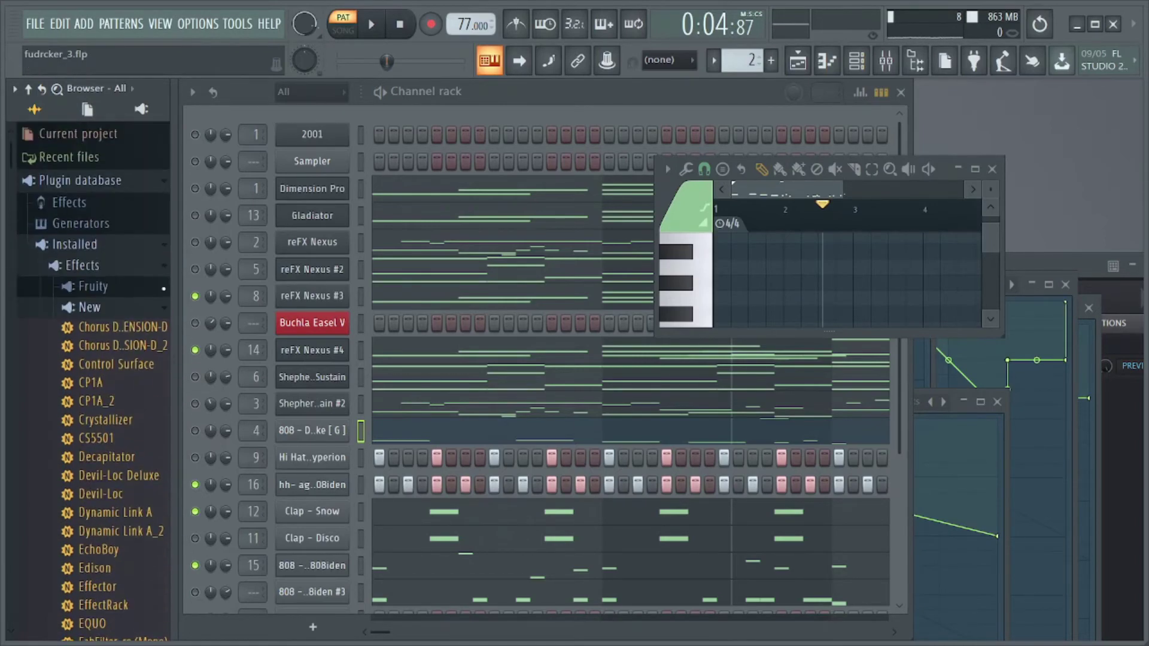
# Step: Load Hematohm from the full effect plugin list into slot 1 of mixer track Insert 38
pyautogui.click(880, 61)
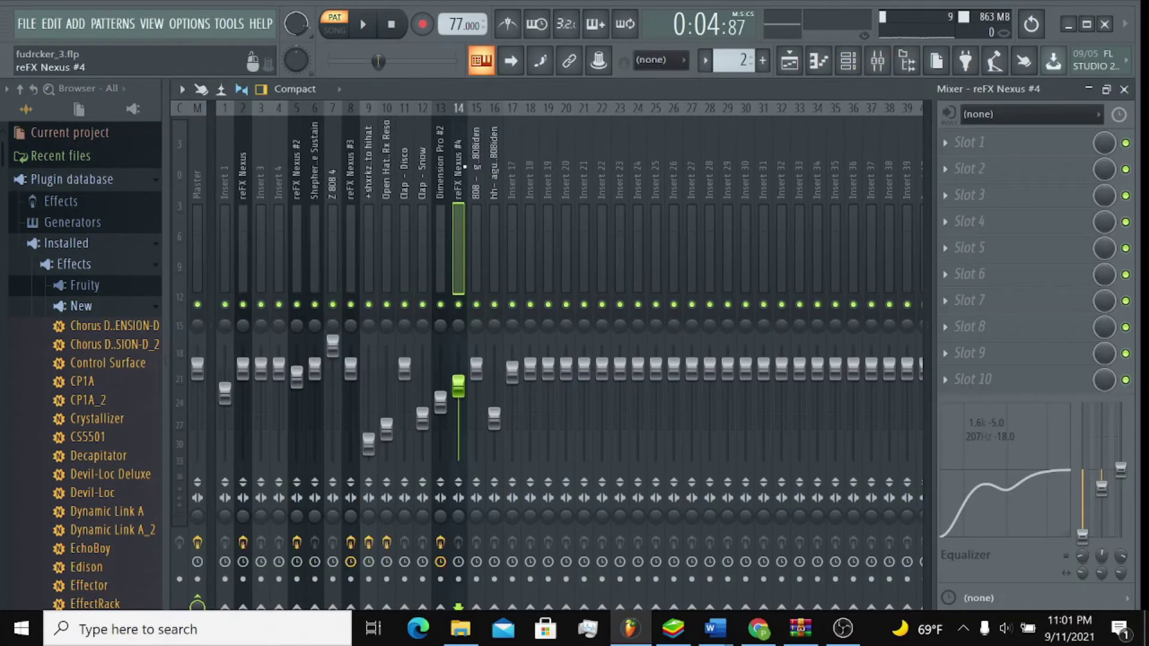
pyautogui.click(888, 173)
pyautogui.click(956, 151)
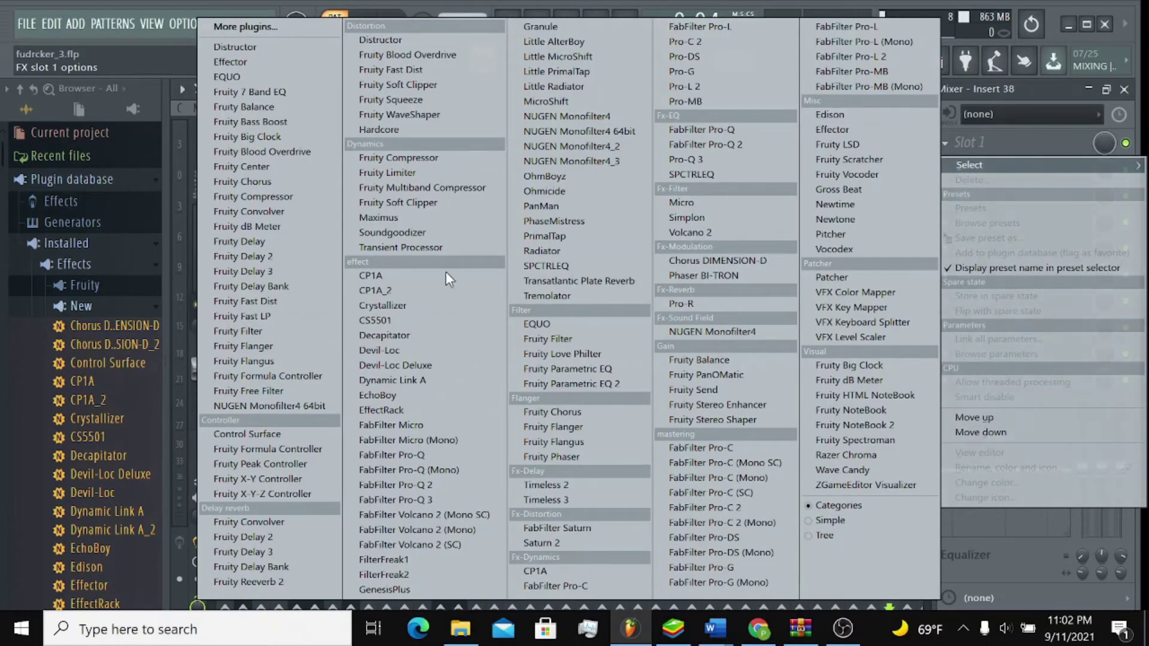
pyautogui.click(273, 24)
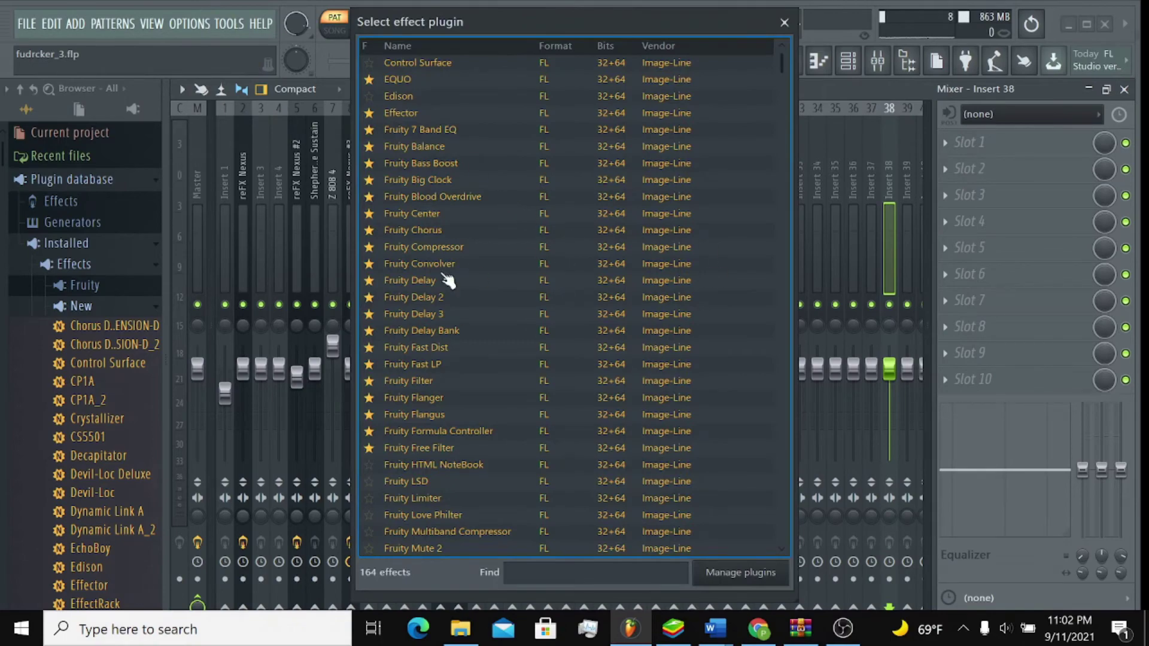
pyautogui.scroll(-4, 504, 292)
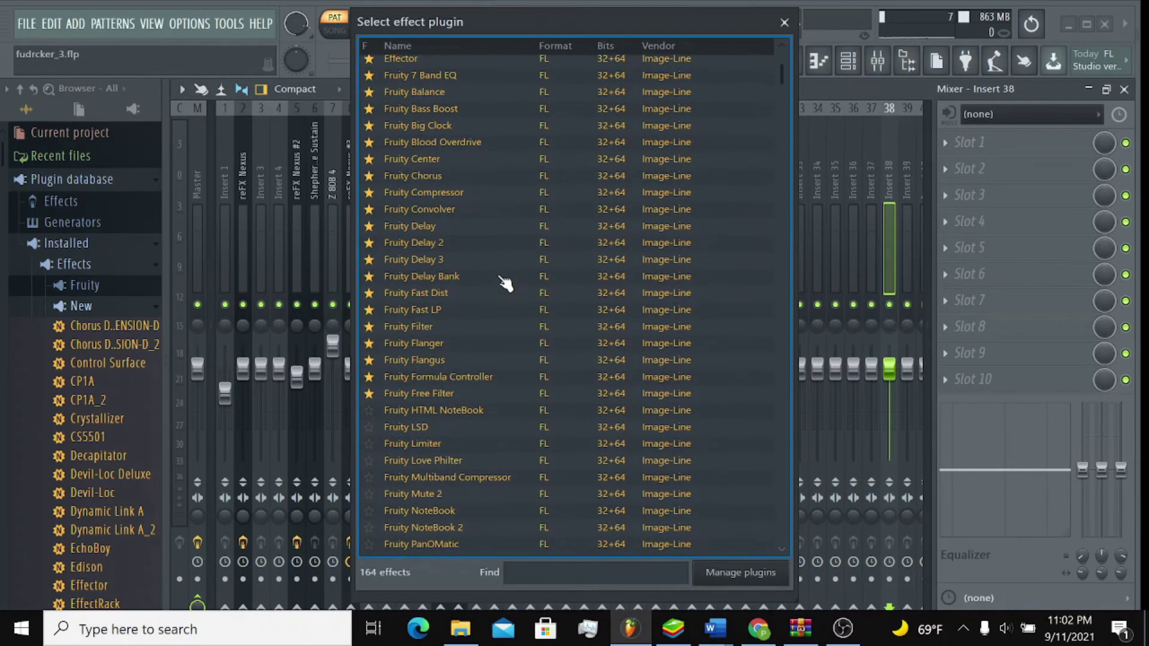
pyautogui.scroll(-20, 506, 284)
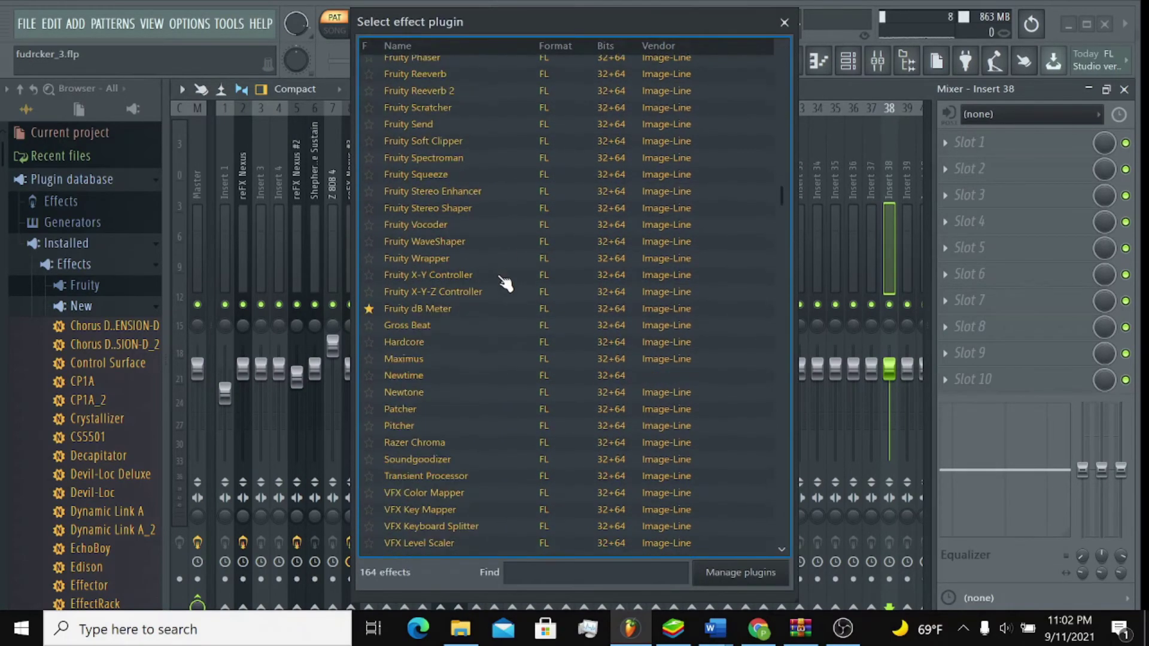
pyautogui.scroll(-15, 506, 284)
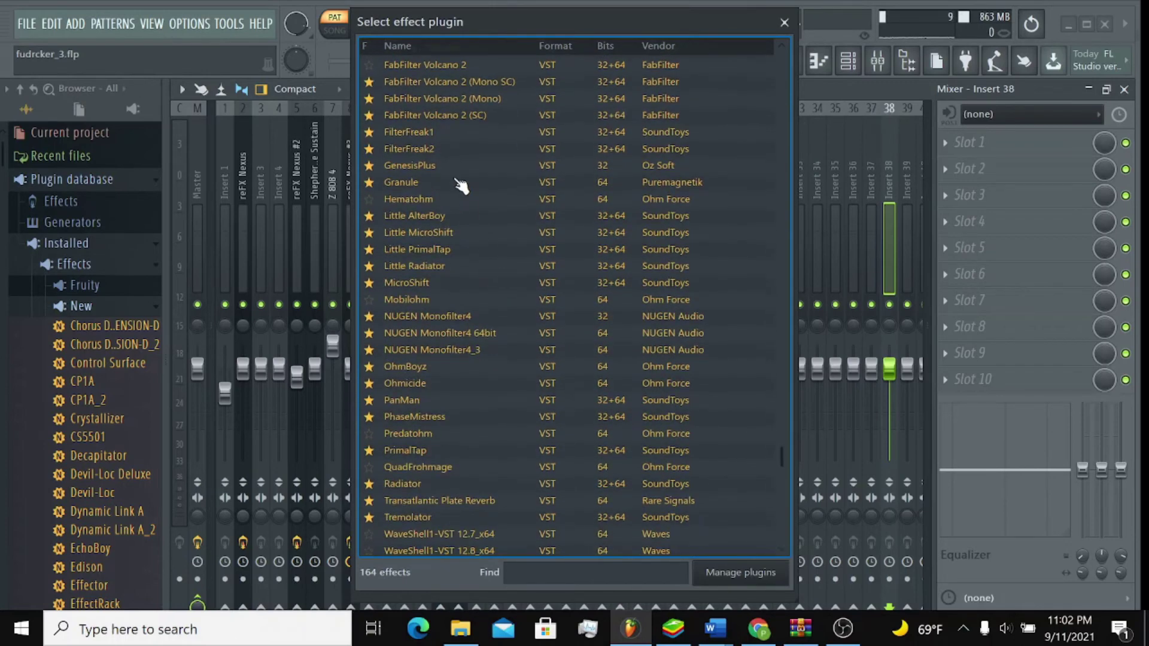
pyautogui.scroll(-3, 482, 239)
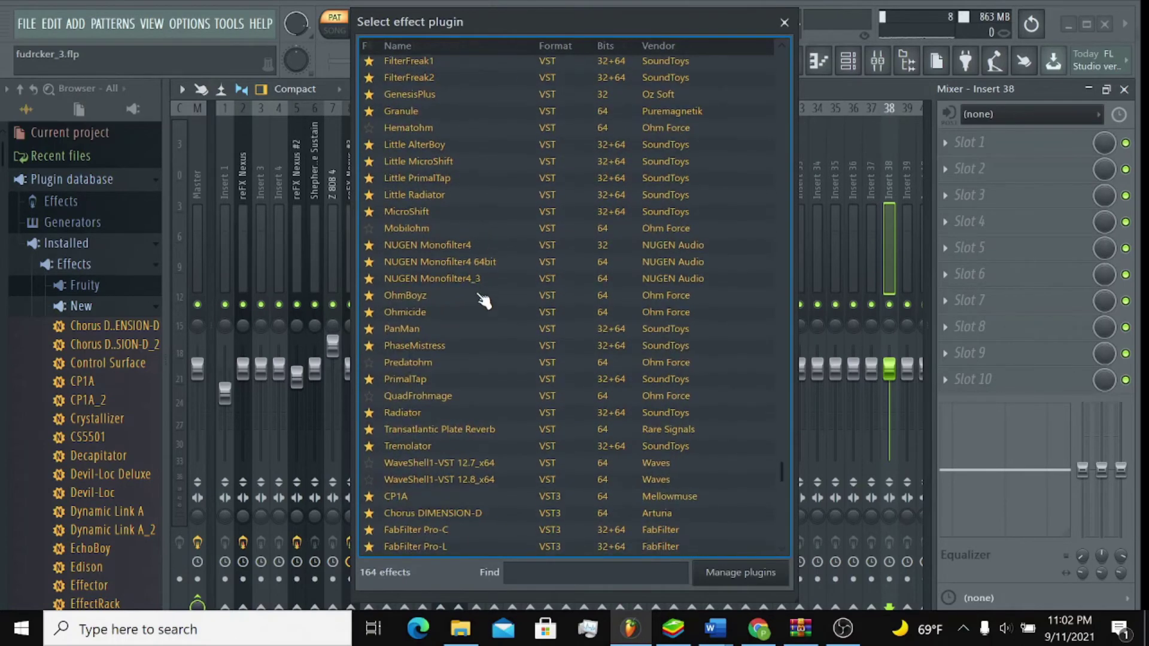
pyautogui.click(458, 128)
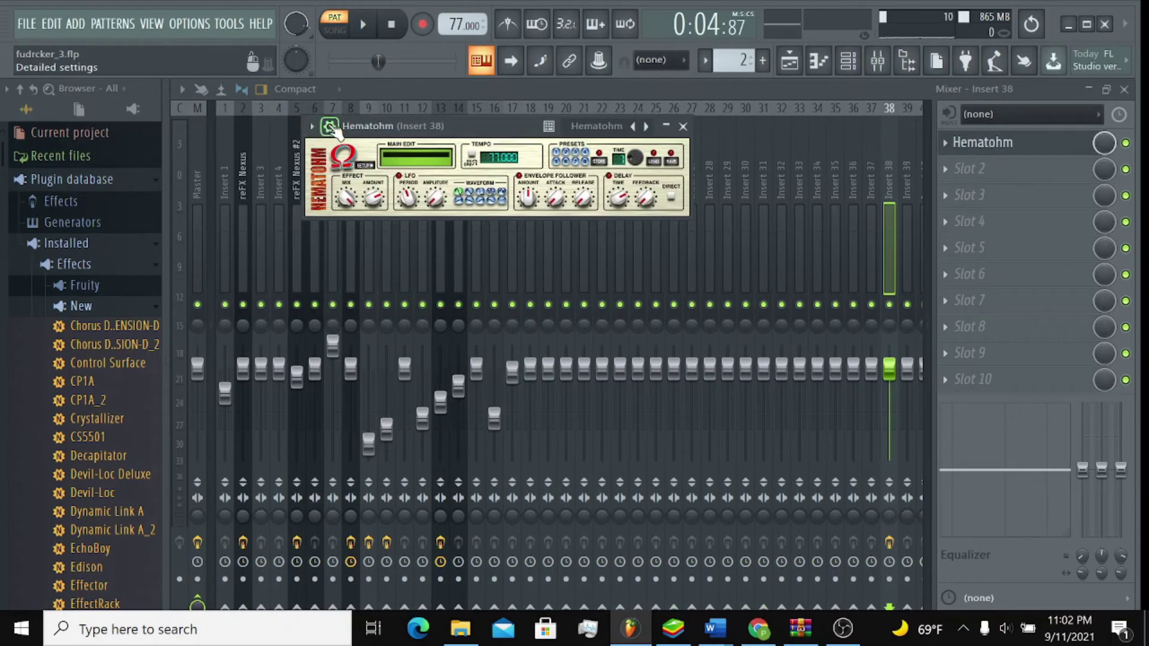
# Step: Add Hematohm to the plugin database as a favorite in the Filter effects category and check its entry there
pyautogui.click(311, 127)
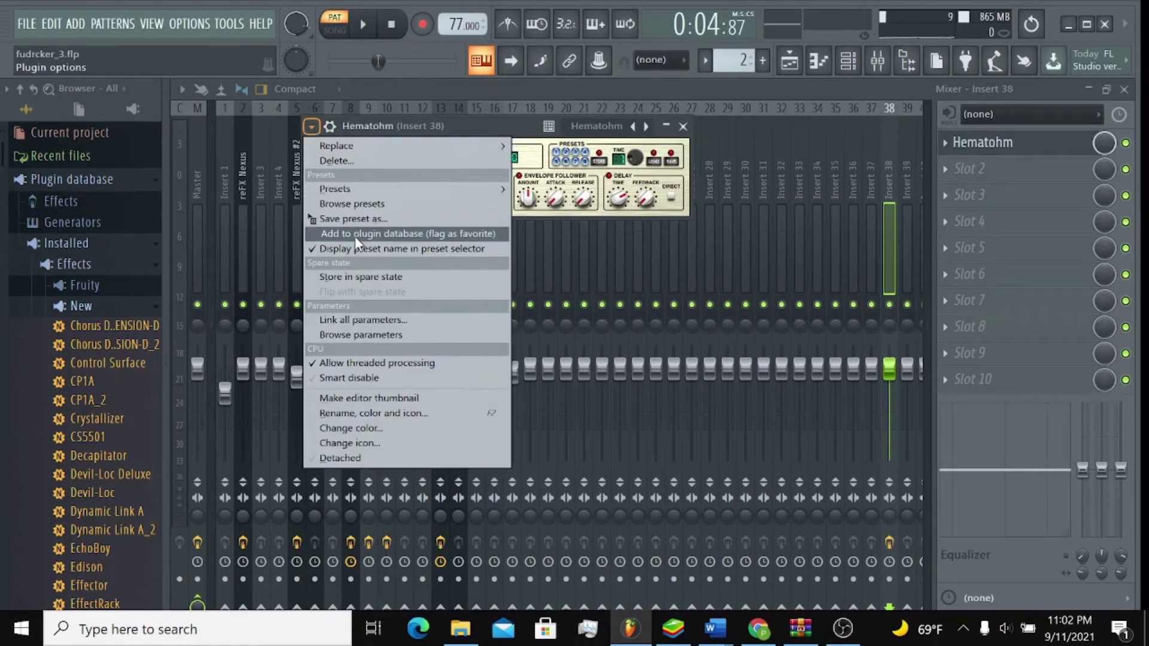
pyautogui.click(354, 233)
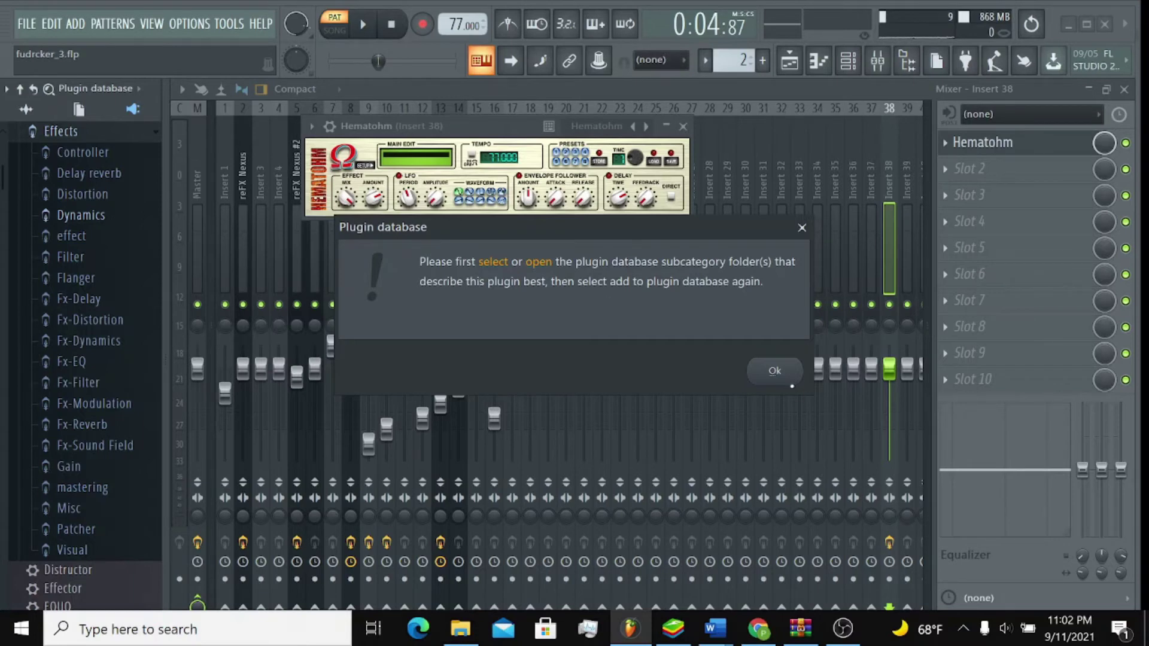
pyautogui.click(774, 371)
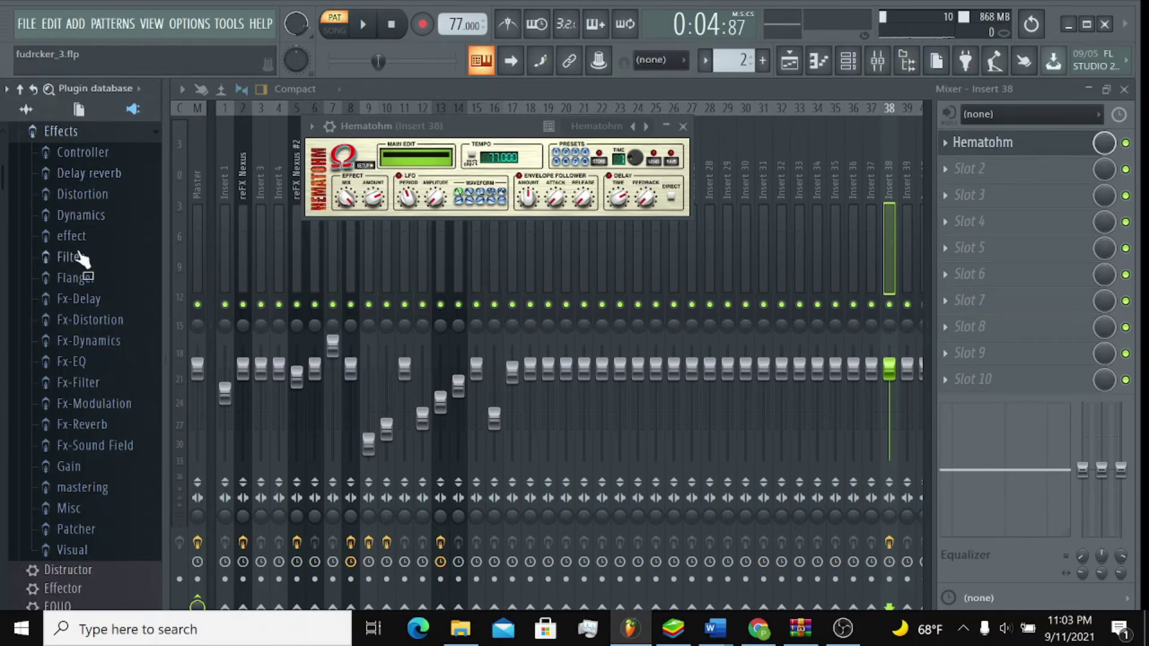
pyautogui.moveTo(82, 257); pyautogui.dragTo(105, 261)
pyautogui.click(102, 256)
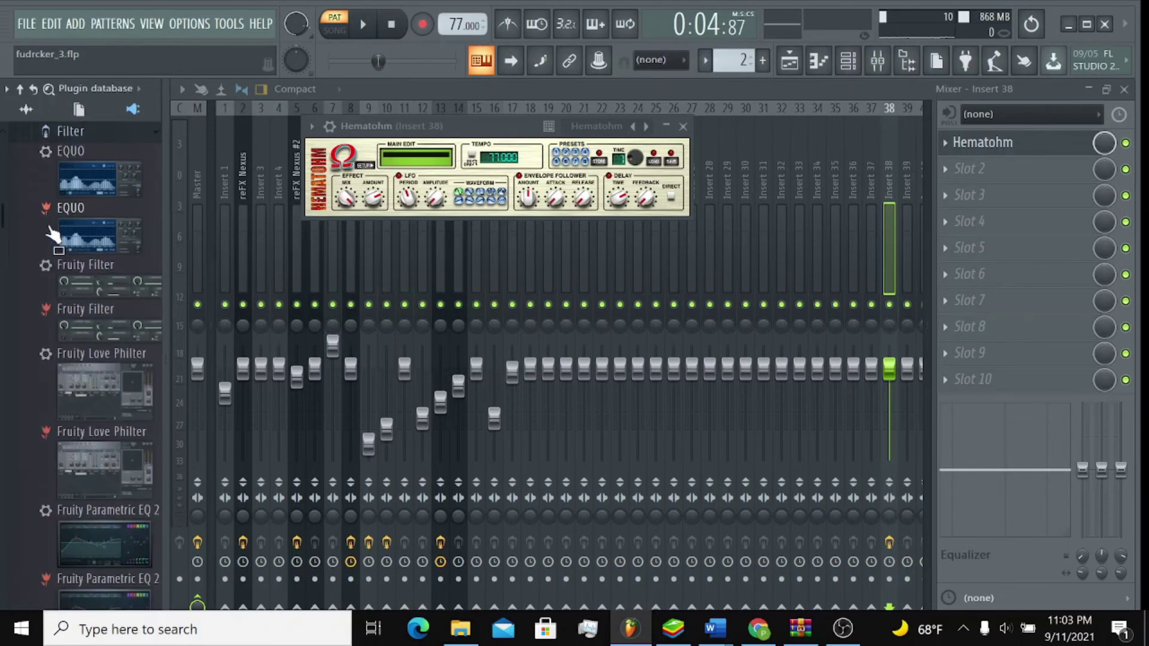
pyautogui.click(311, 127)
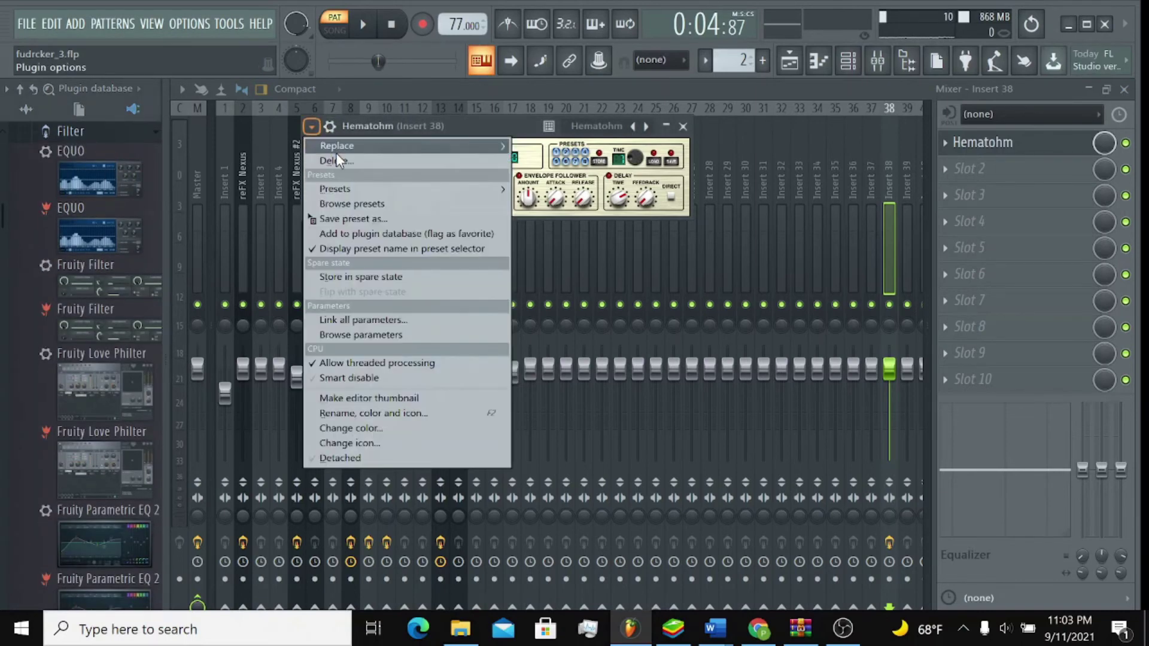
pyautogui.click(344, 234)
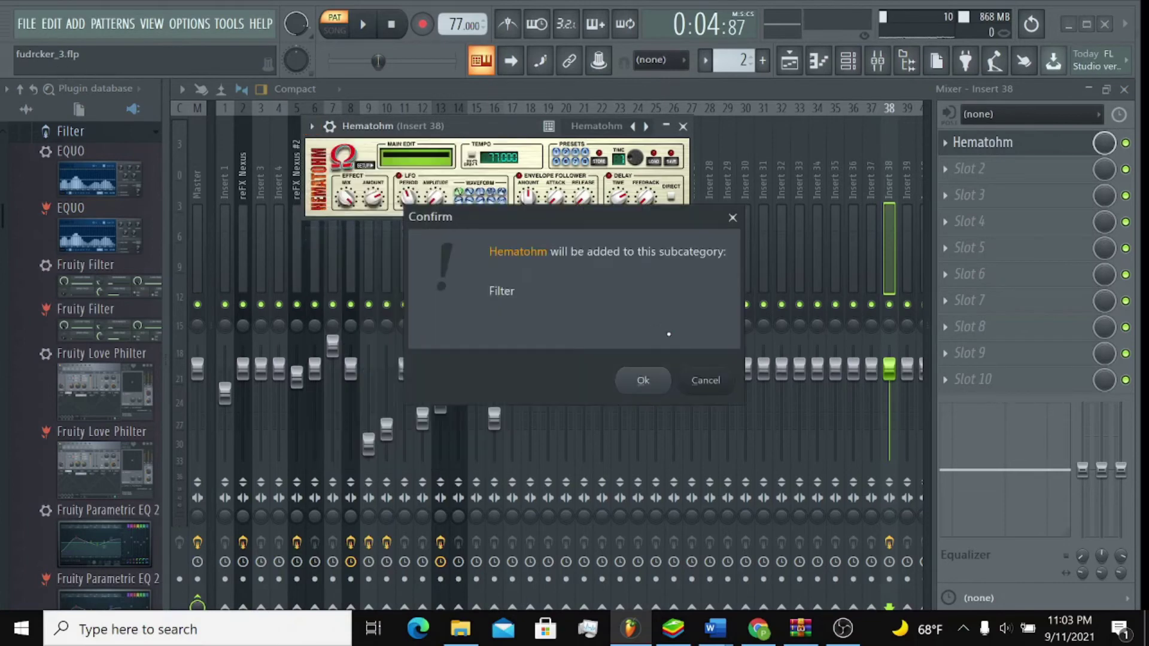
pyautogui.click(644, 380)
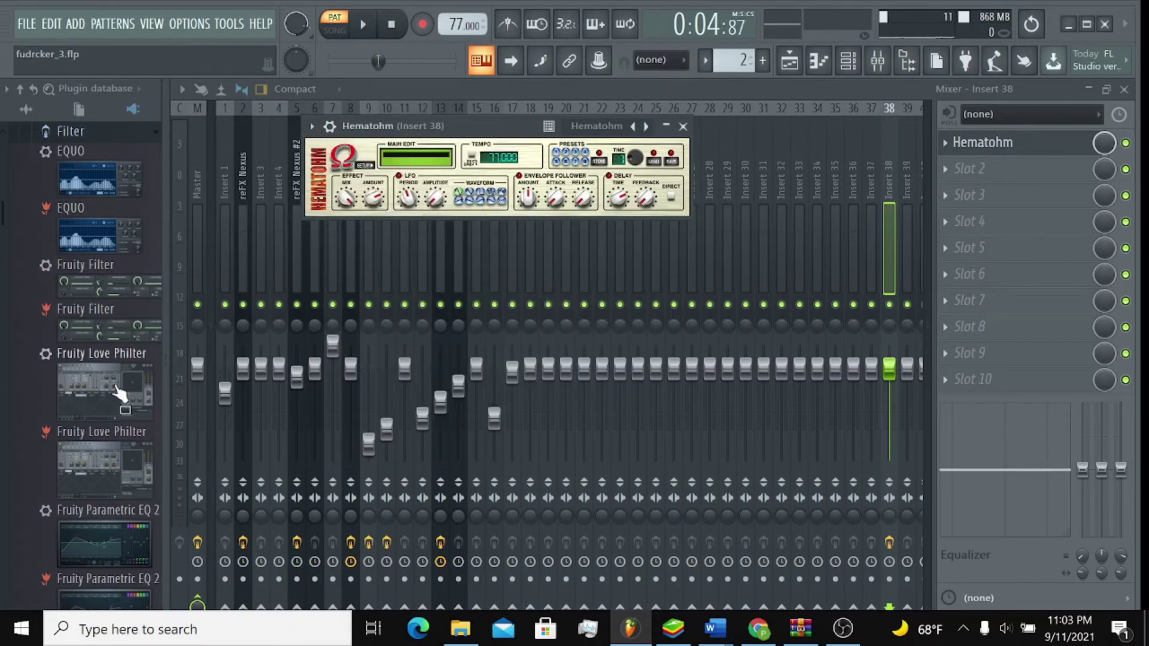
pyautogui.scroll(-5, 117, 392)
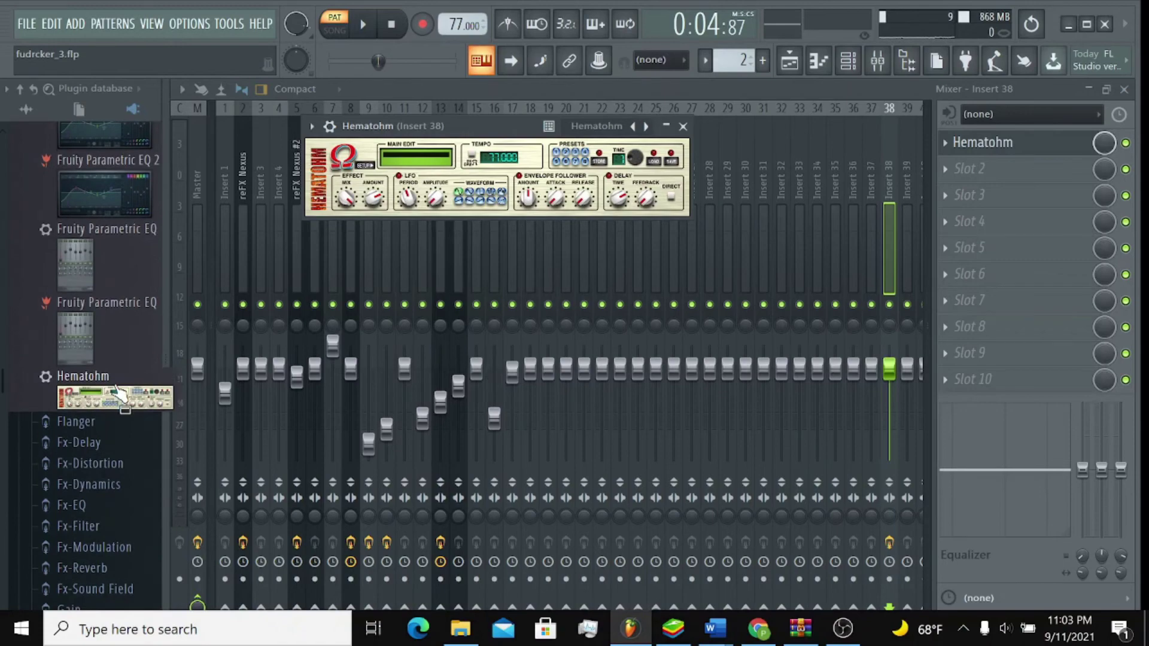
pyautogui.scroll(3, 118, 325)
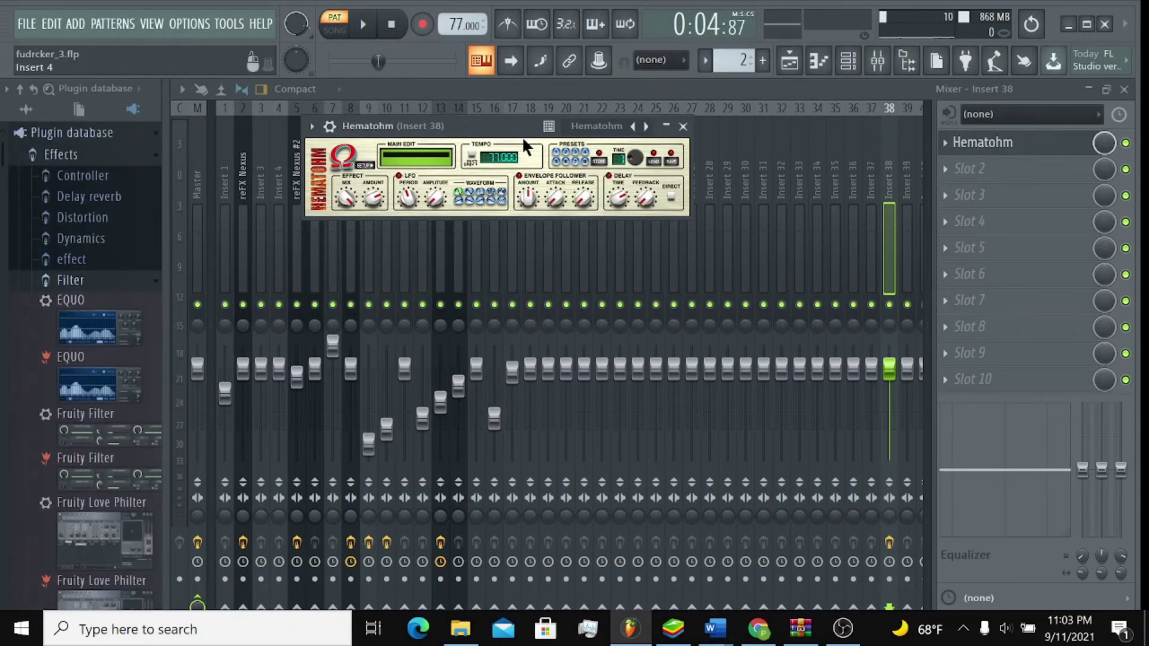
# Step: Open the reFX Nexus #3 instrument from the channel rack and look at the generator categories in the plugin database
pyautogui.press('F9')
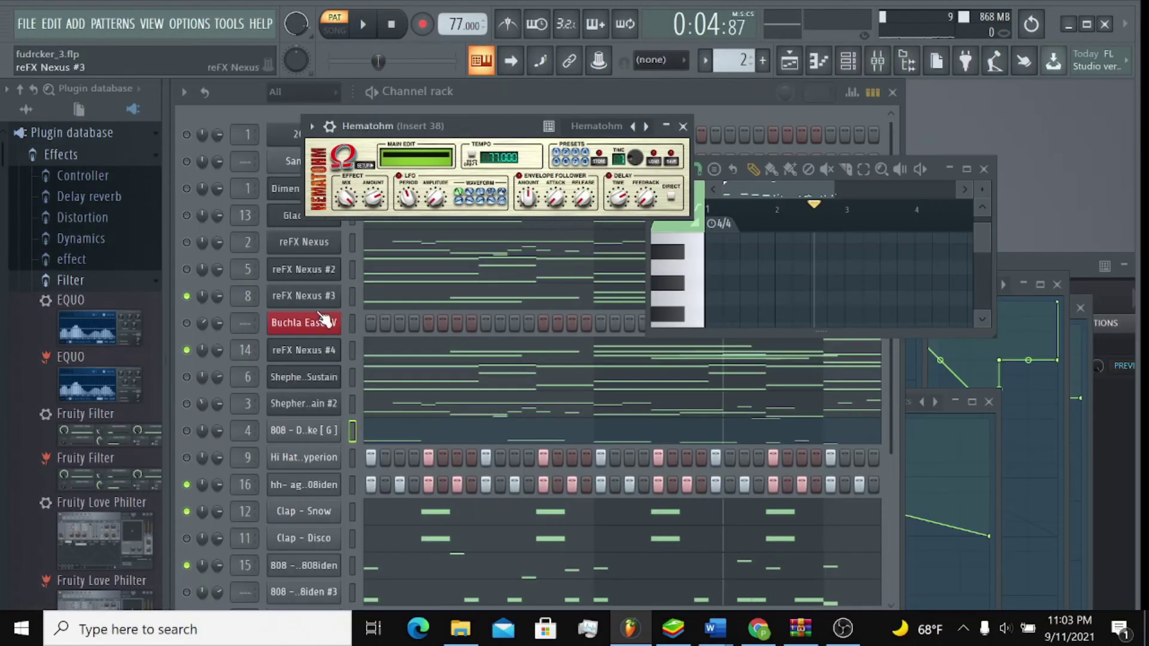
pyautogui.click(310, 295)
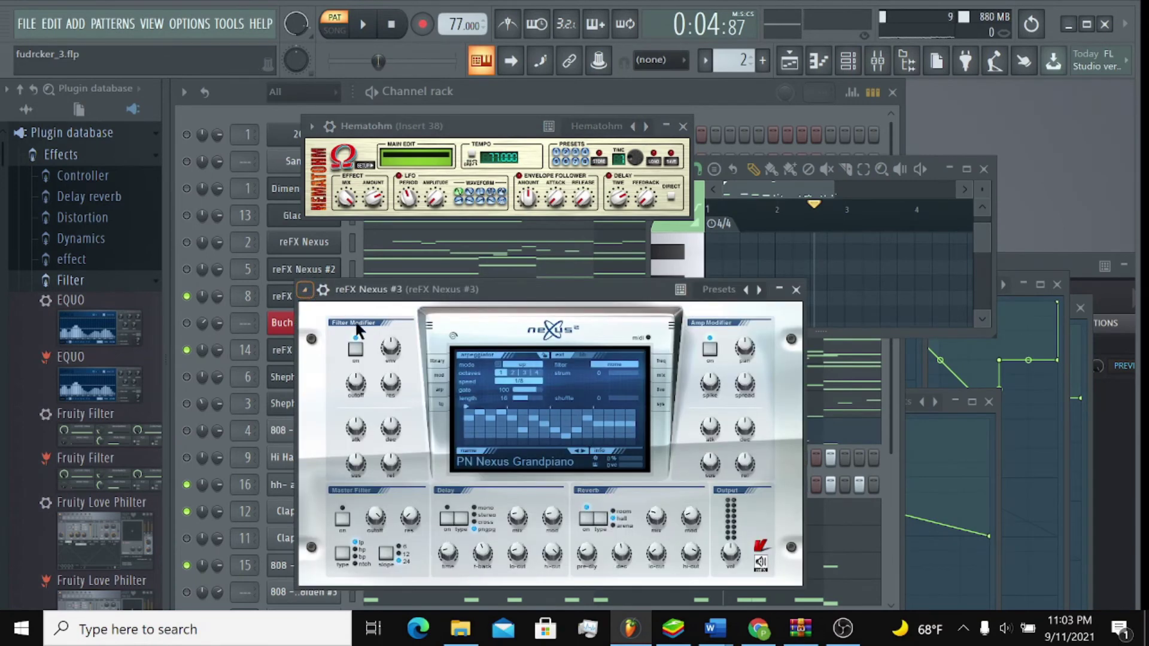
pyautogui.click(126, 174)
pyautogui.click(107, 174)
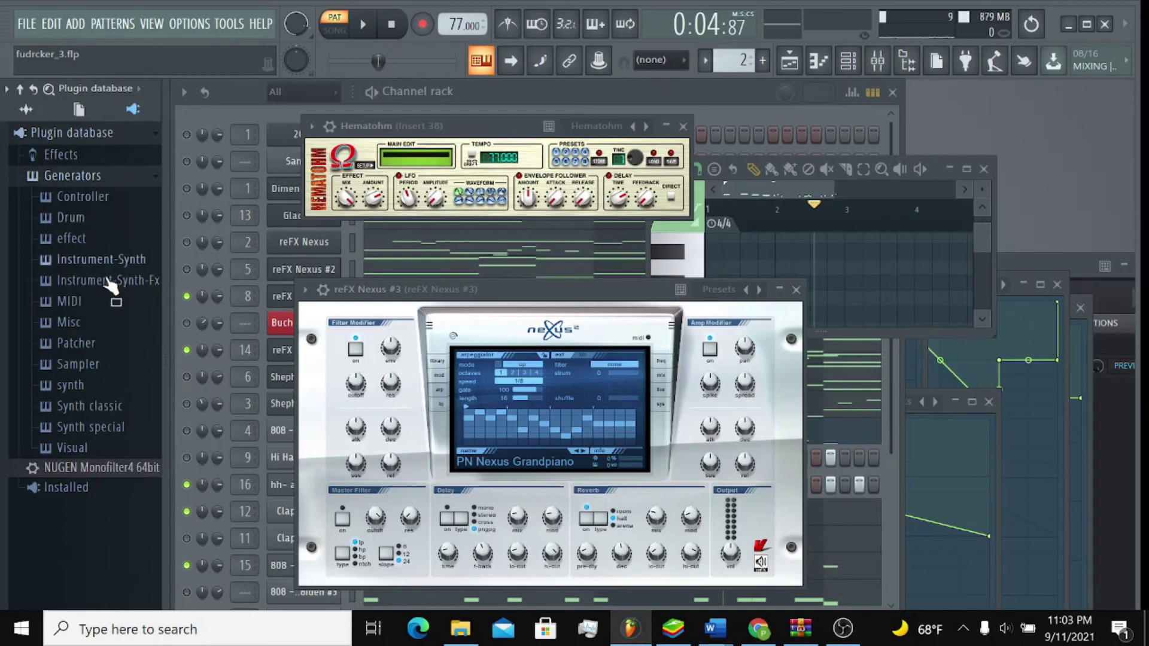
pyautogui.click(108, 176)
# Step: Add reFX Nexus to the plugin database as a favorite in the Synth special generator category and check its entry there
pyautogui.click(305, 290)
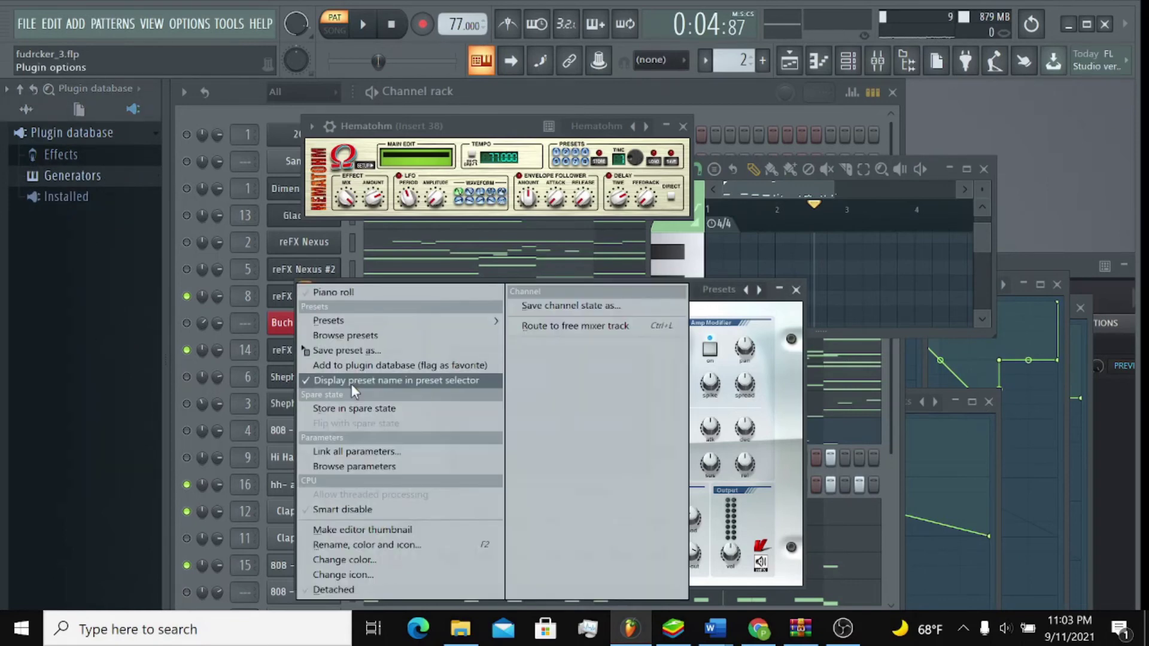
pyautogui.click(353, 366)
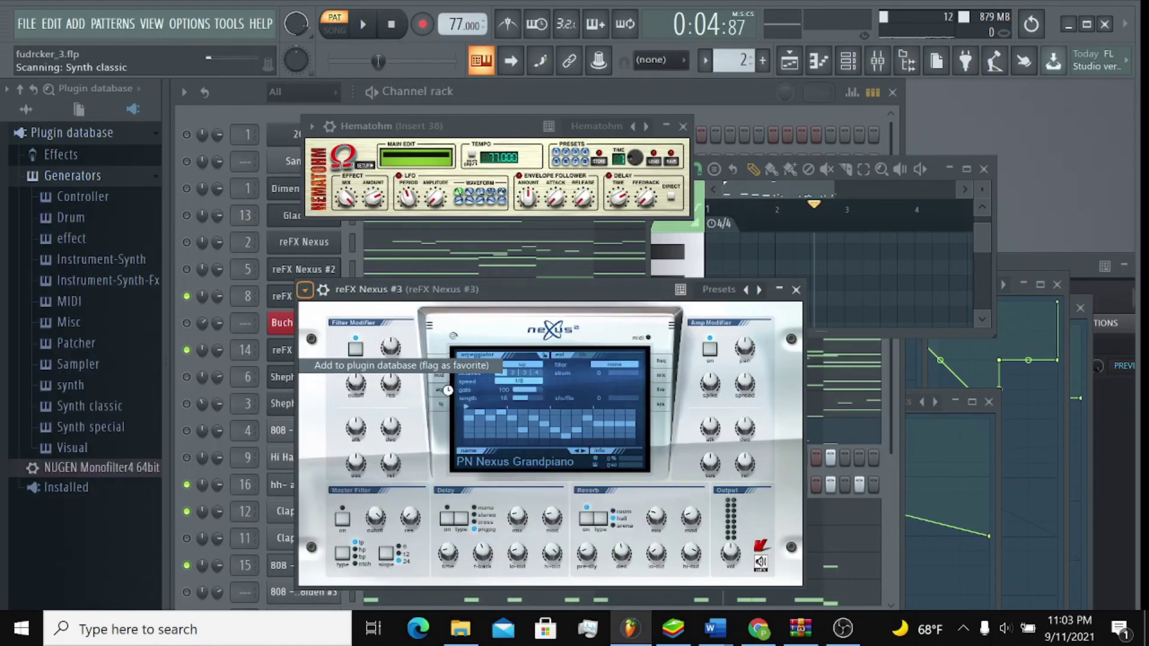
pyautogui.click(776, 372)
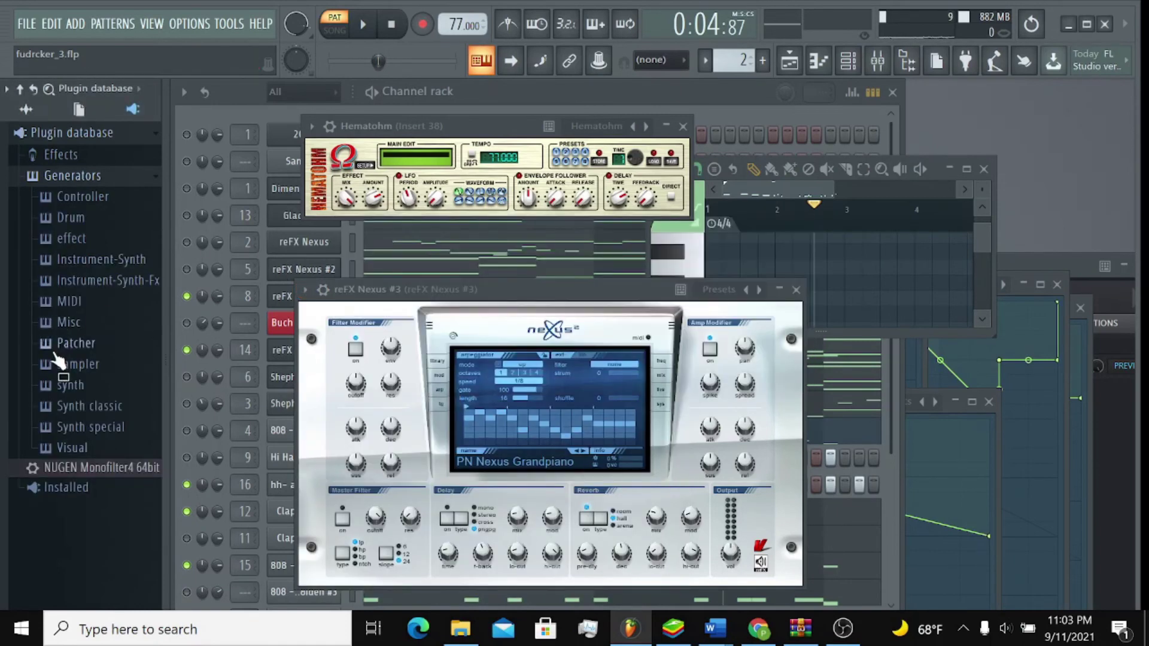
pyautogui.click(84, 429)
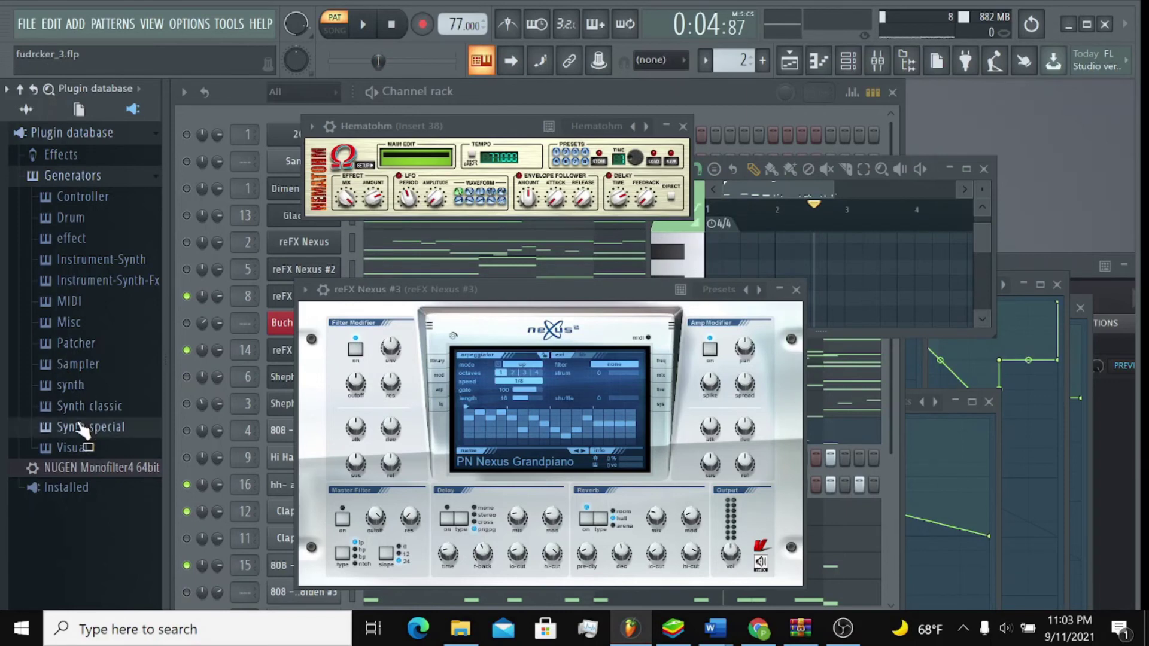
pyautogui.click(305, 290)
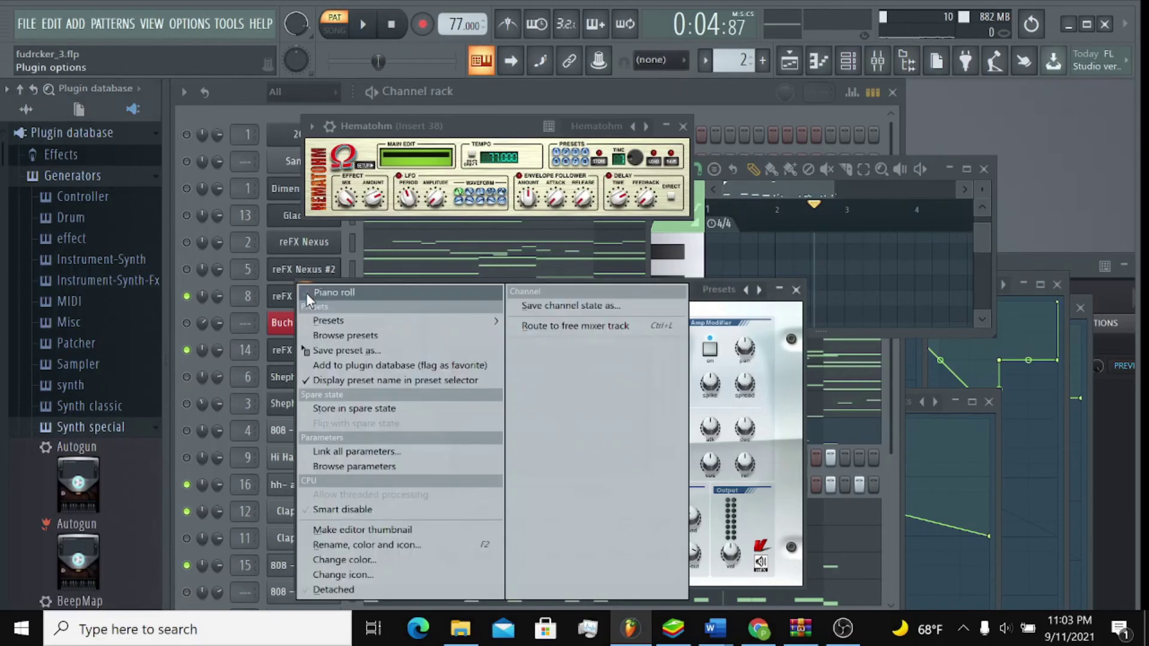
pyautogui.click(369, 365)
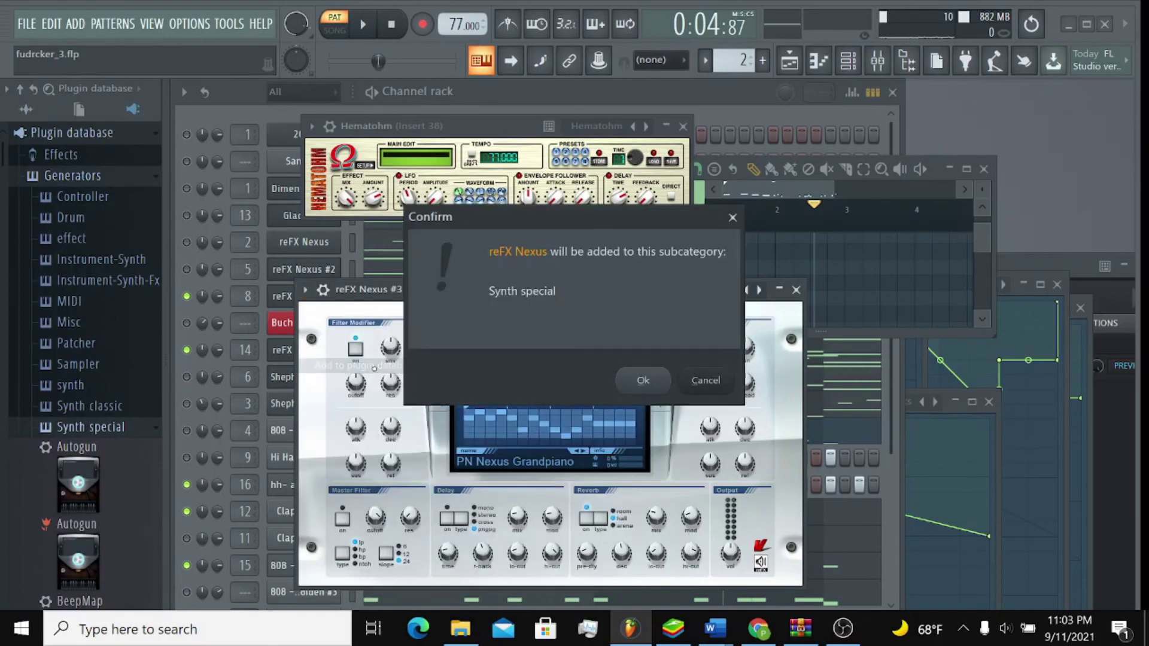
pyautogui.click(643, 381)
pyautogui.scroll(-10, 54, 533)
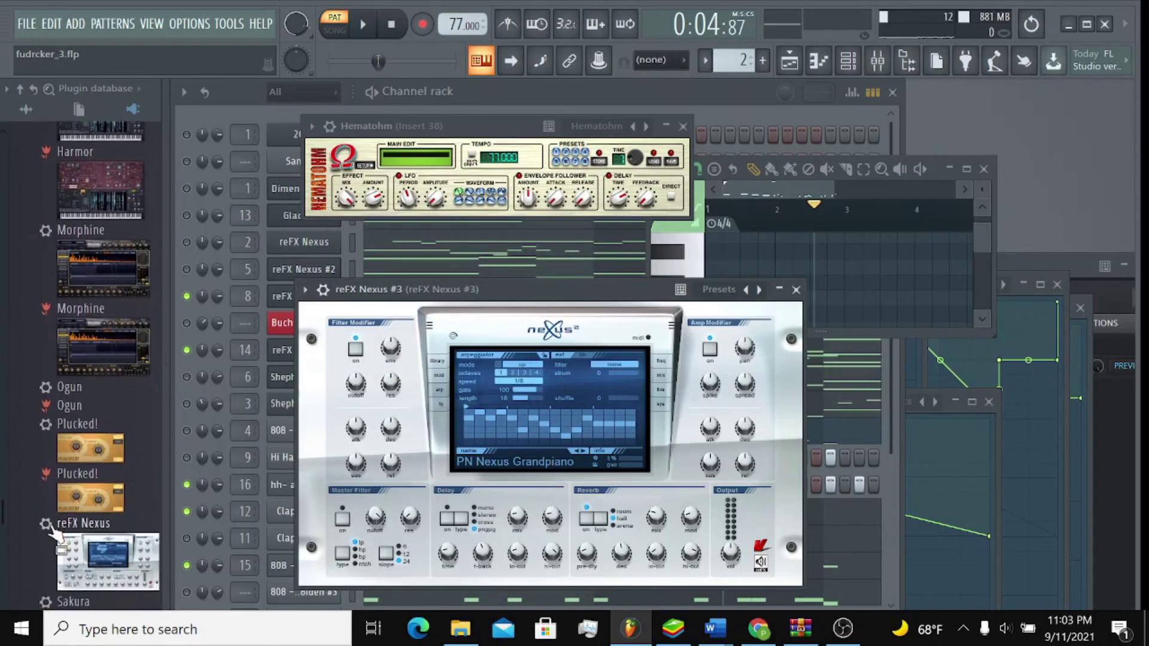